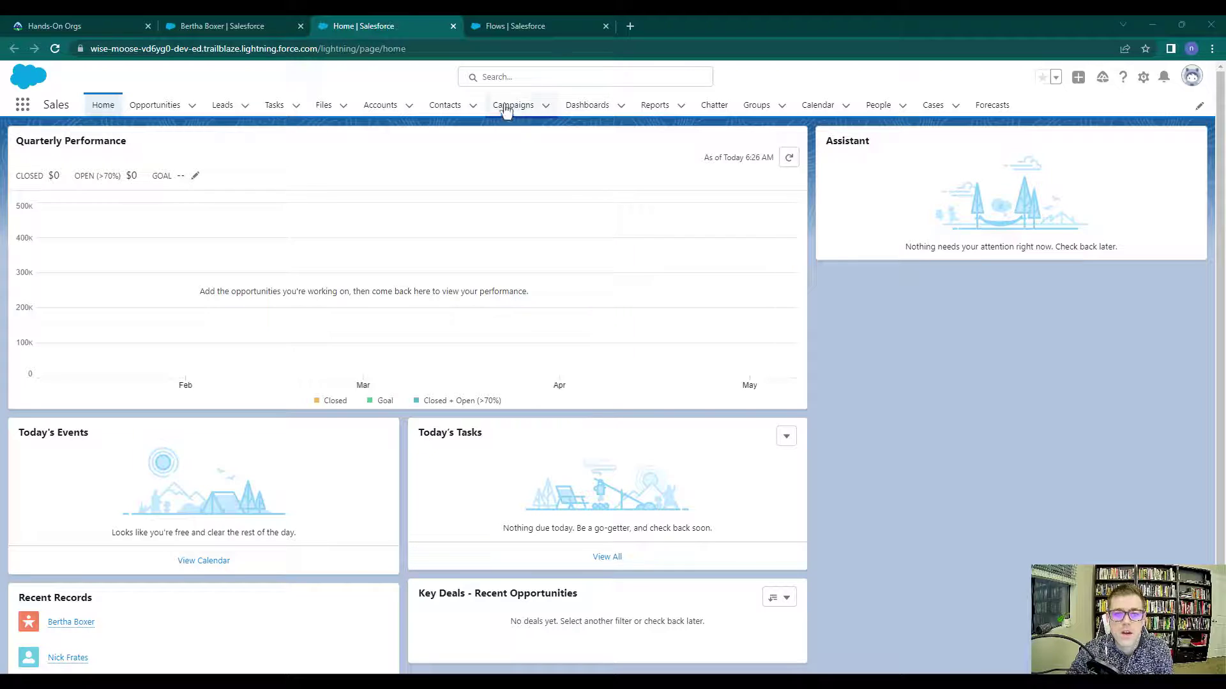
Open Setup from the gear menu and reach the Flows page through a Quick Find search for 'flows'
click(1143, 79)
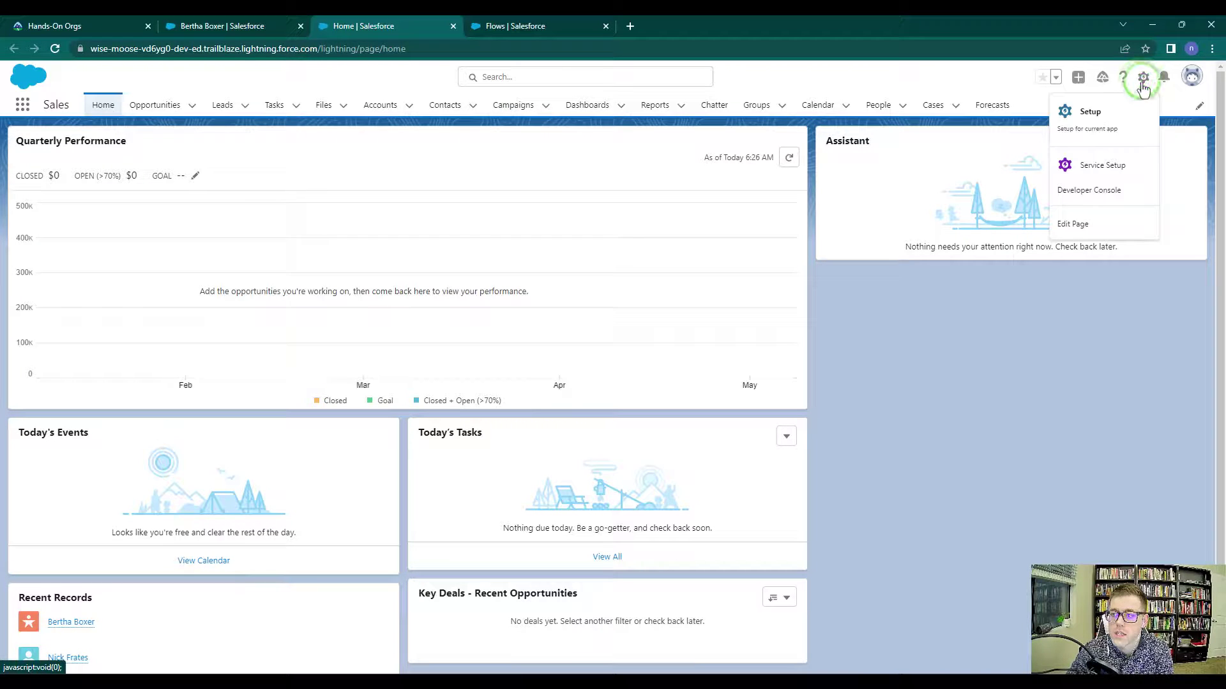
click(1099, 114)
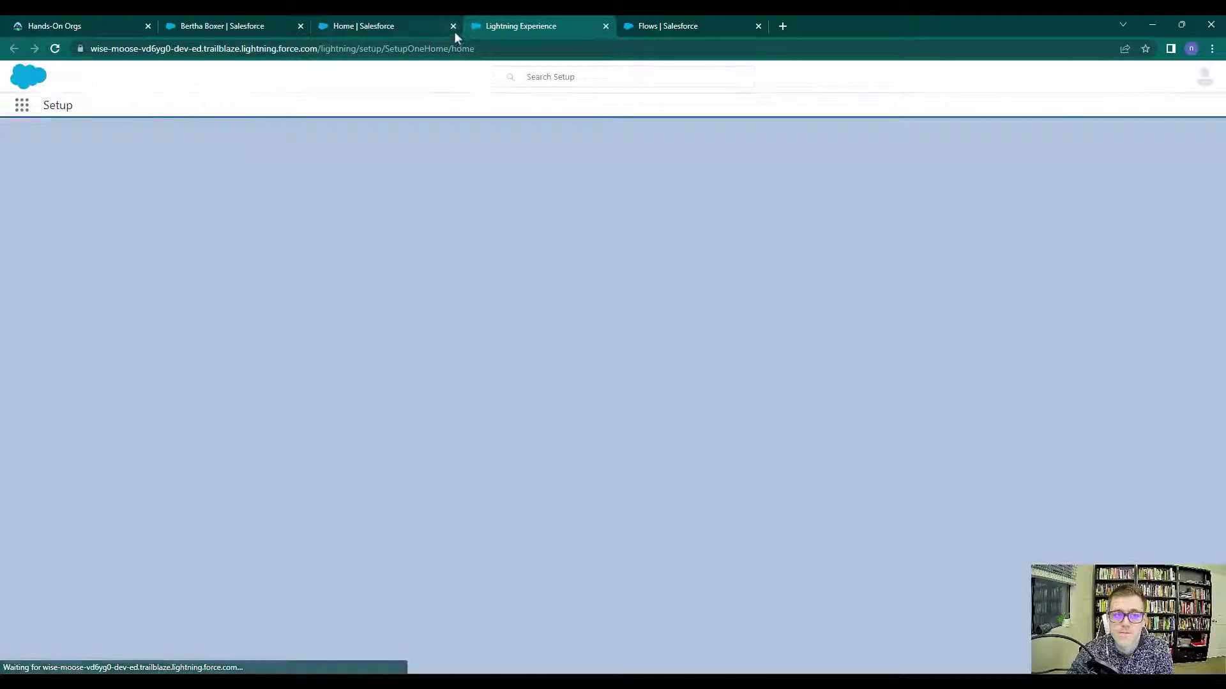
click(453, 26)
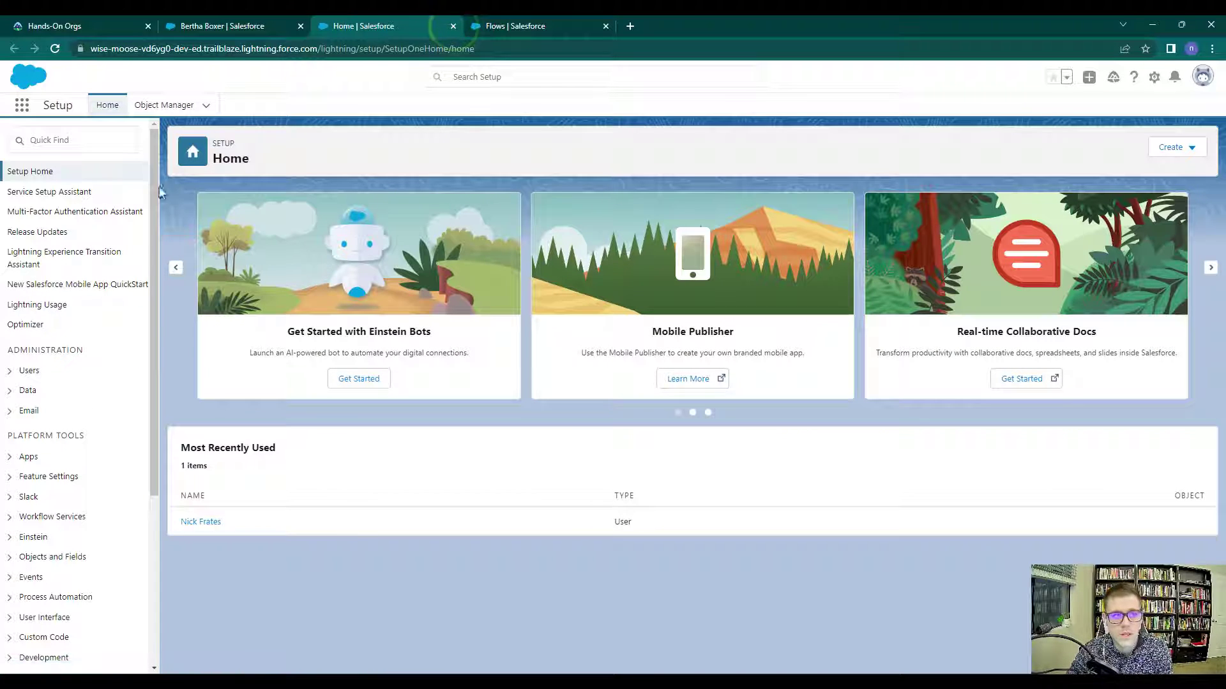
click(75, 138)
text(flows)
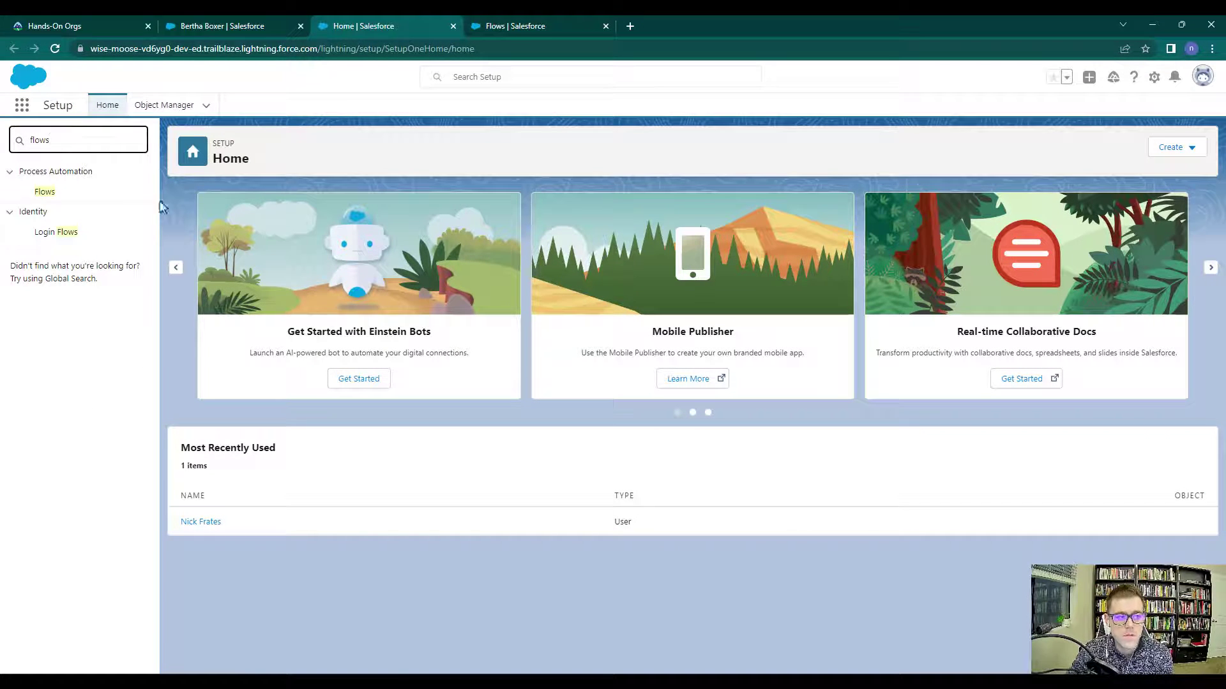
click(46, 195)
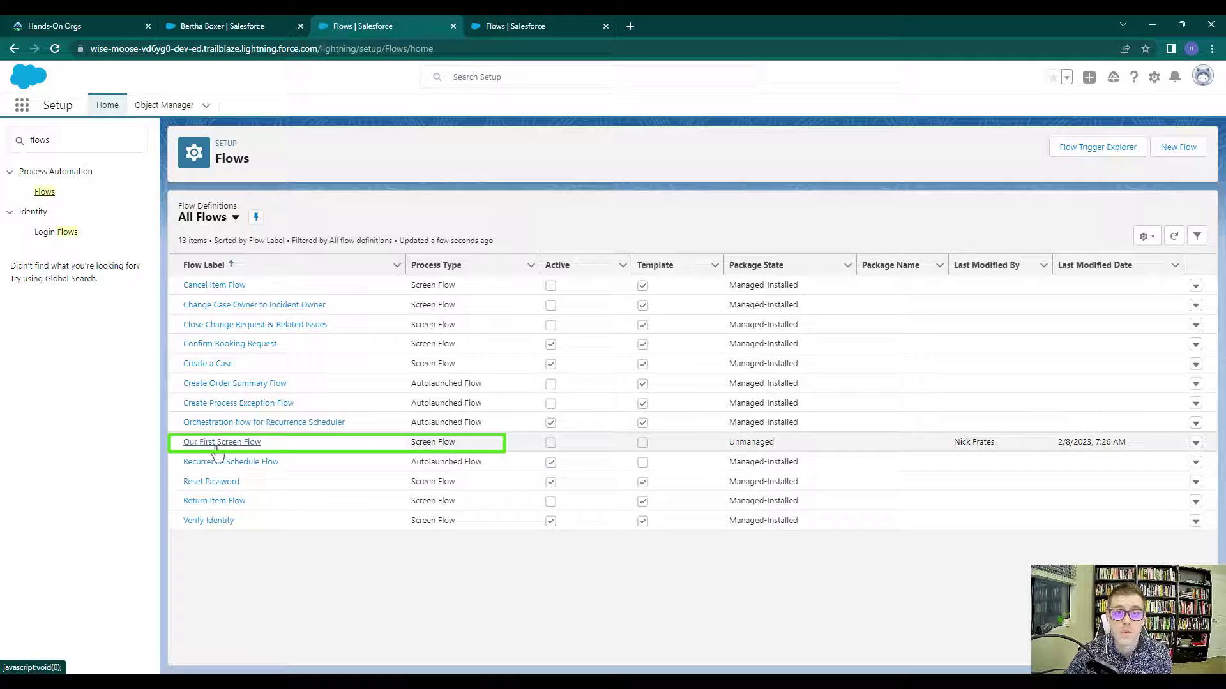
Open Our First Screen Flow and review Get Lead Record's name filters, cancelling without changes
click(186, 445)
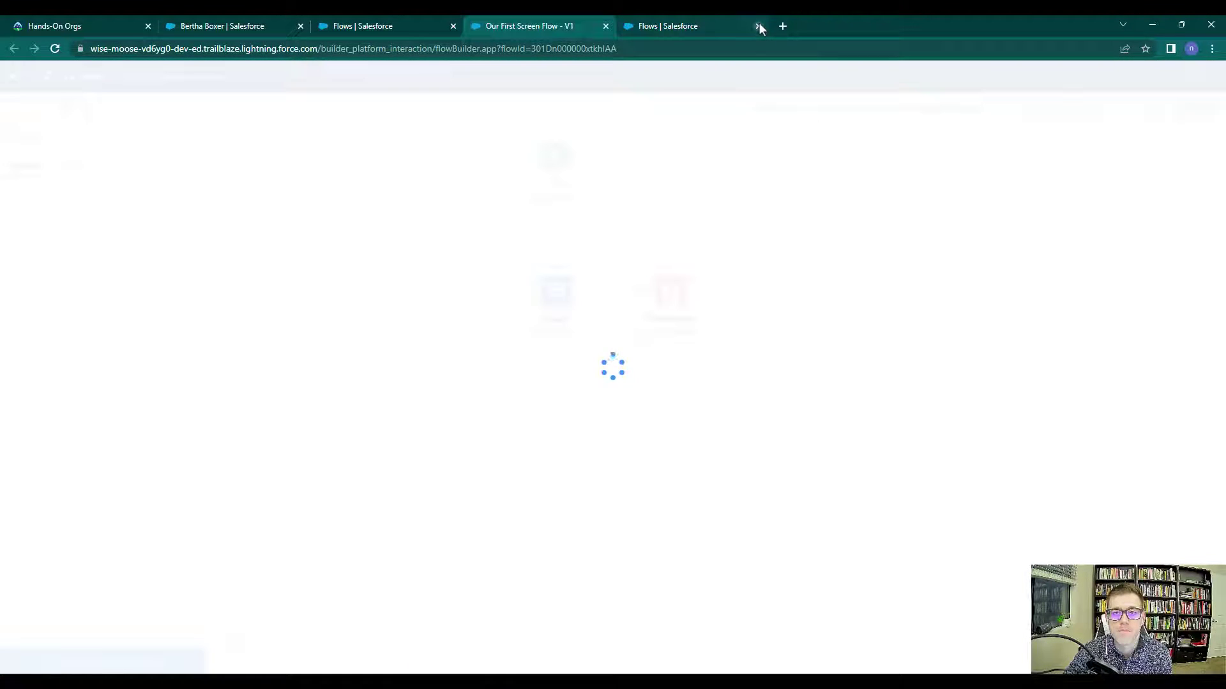
click(759, 25)
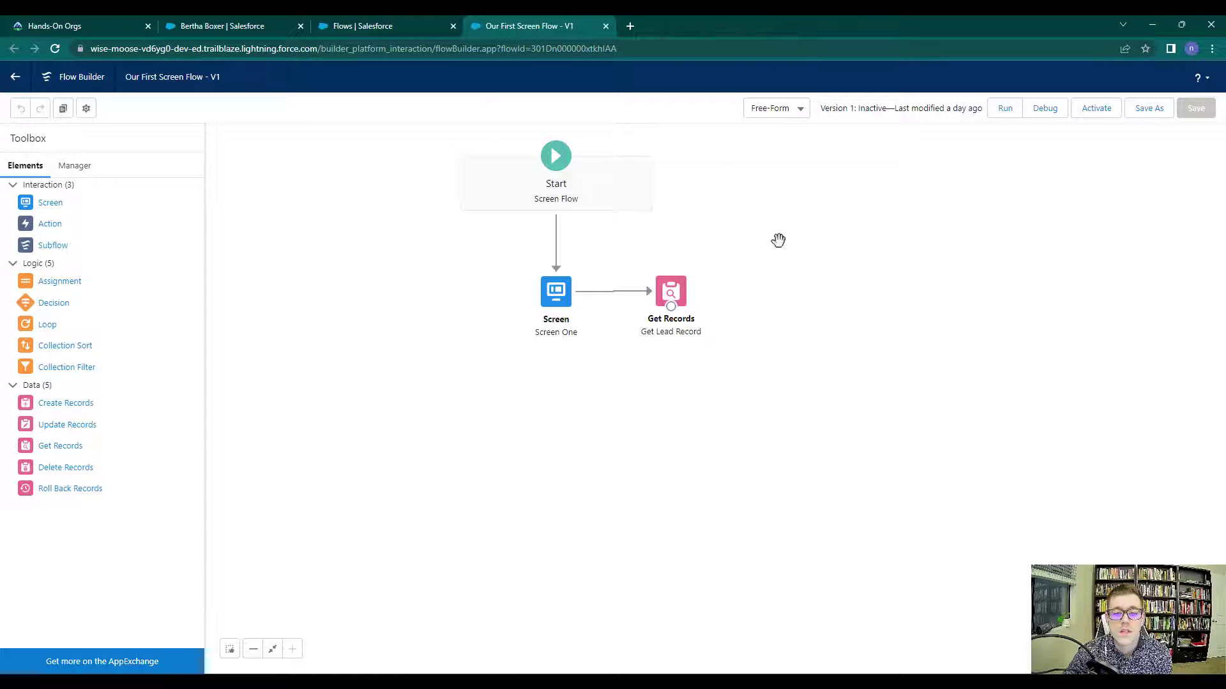
drag(780, 240, 803, 342)
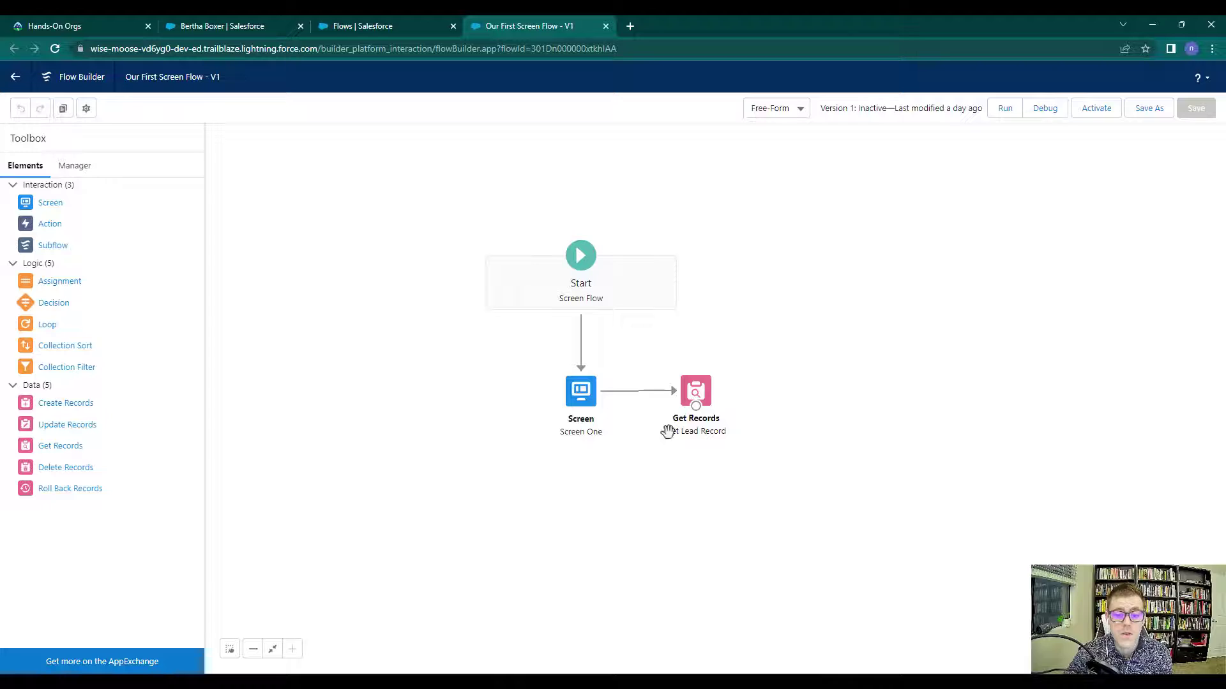
double_click(702, 391)
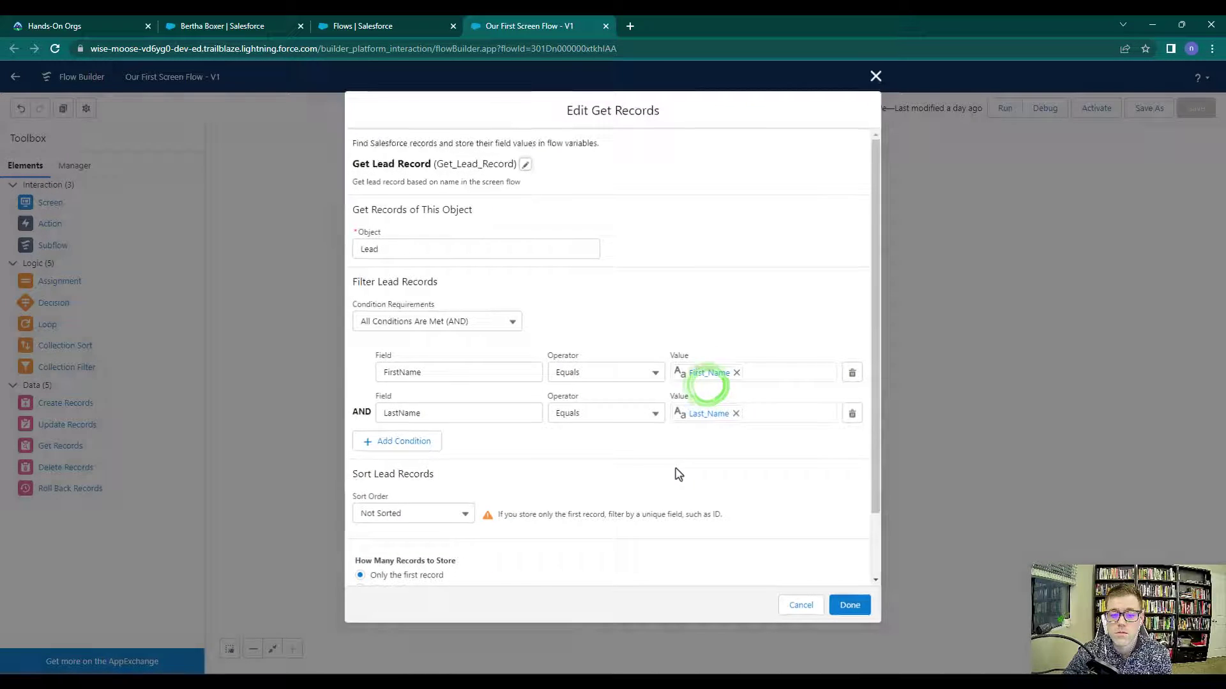
click(798, 614)
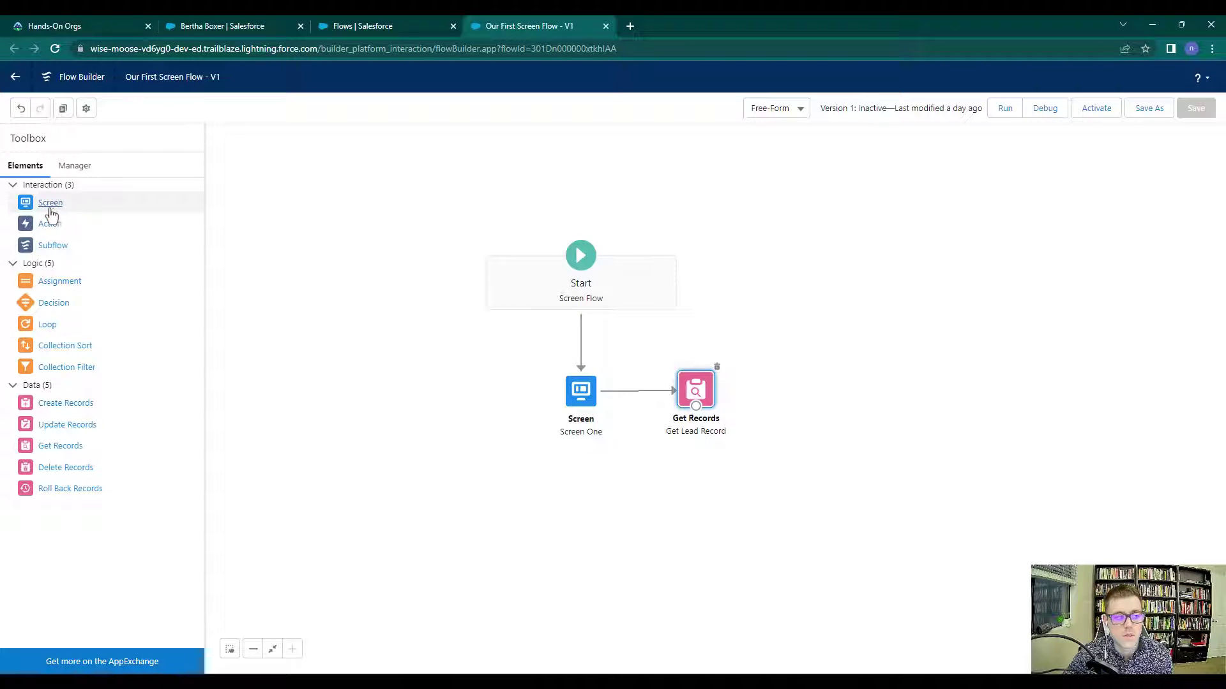
Drop a new Screen element onto the canvas and label it 'Screen Two'
drag(49, 204, 807, 383)
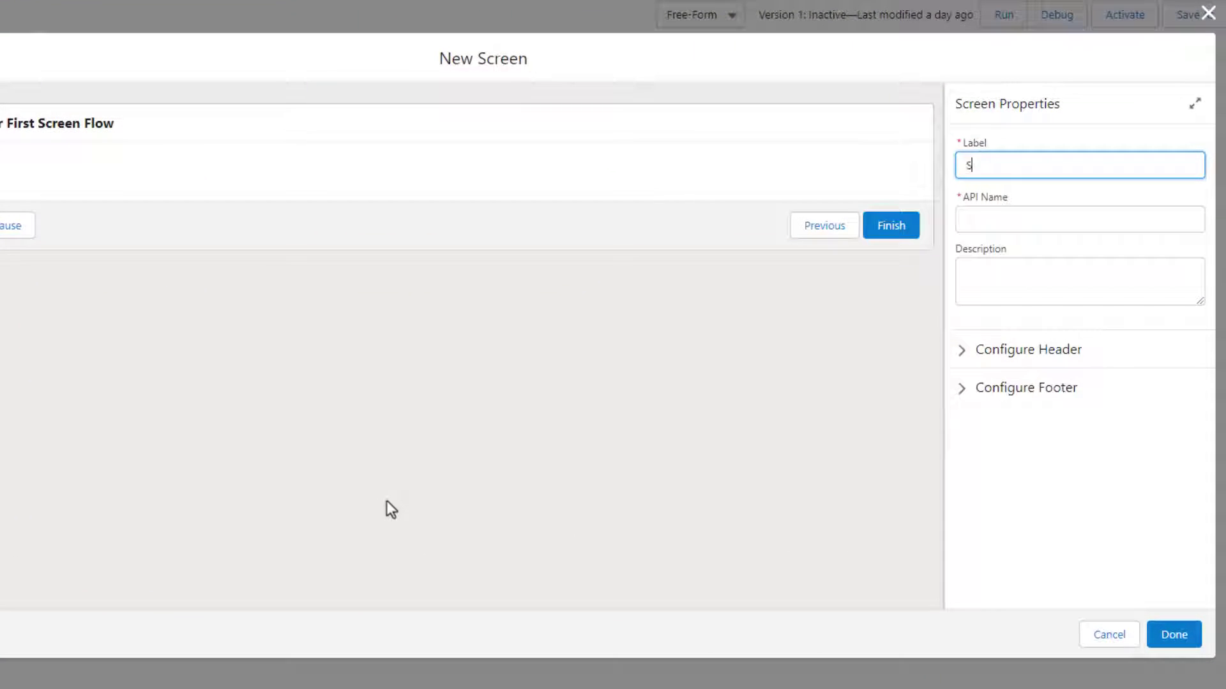
text(Screen)
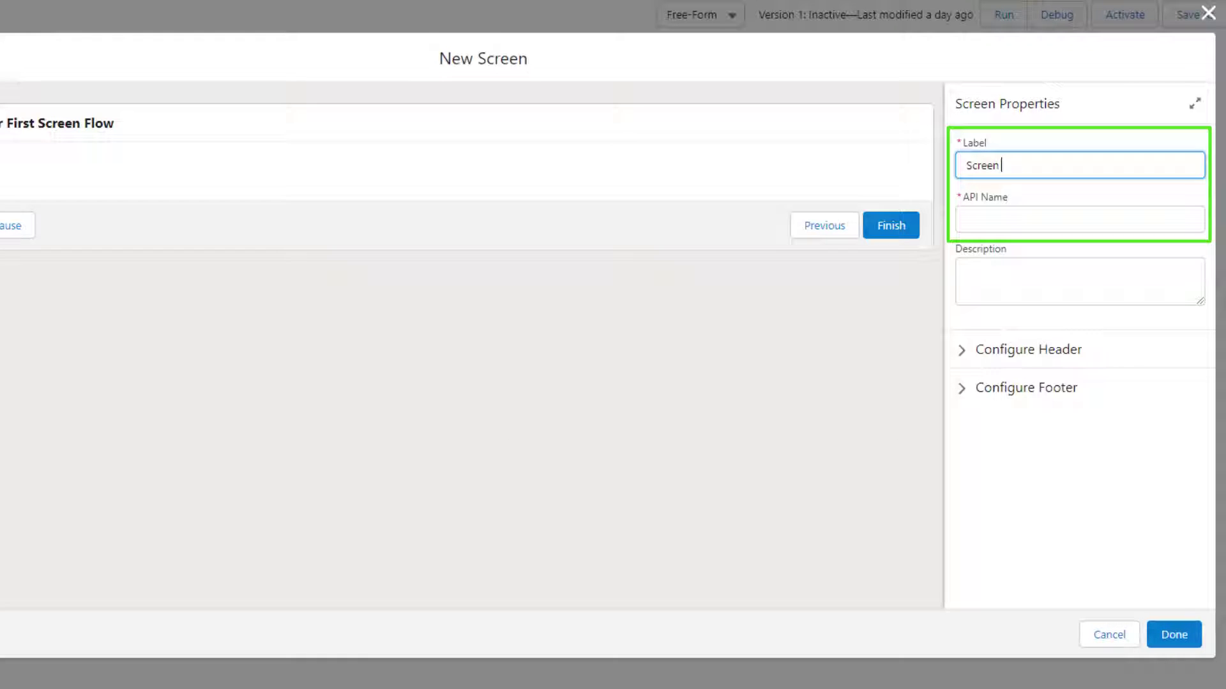
click(514, 414)
click(1027, 166)
text(Two)
Regenerate the API name as Screen_Two and browse the available screen Components
key(Tab)
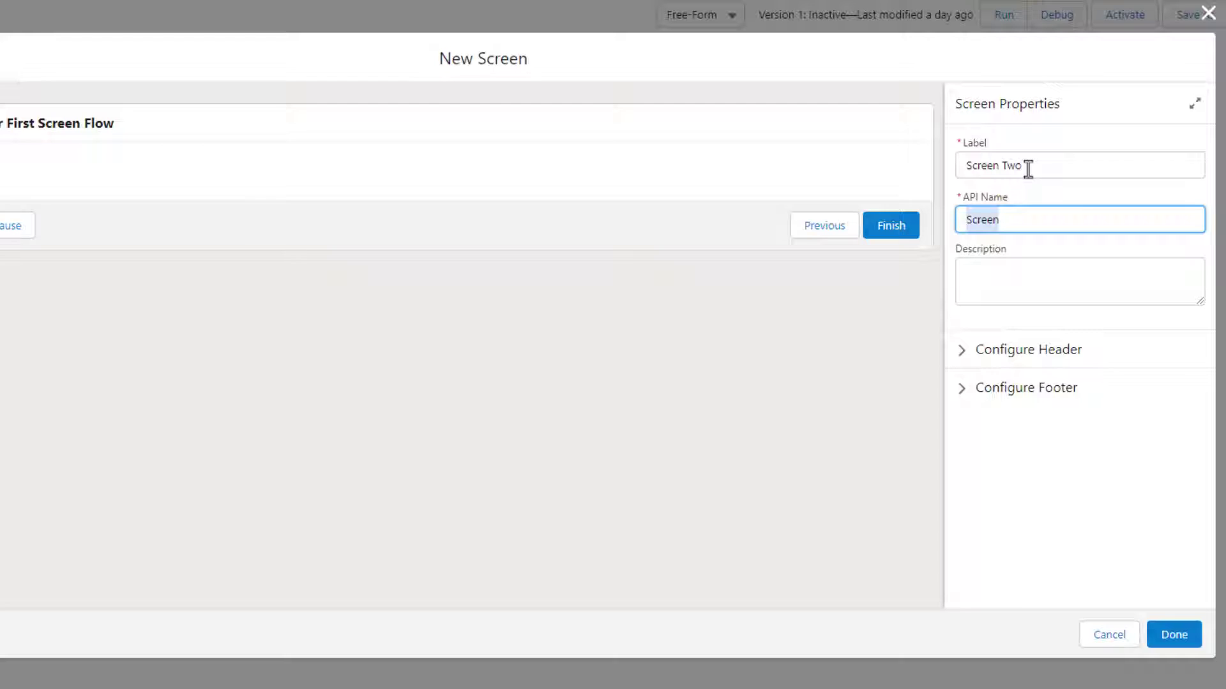
key(BackSpace)
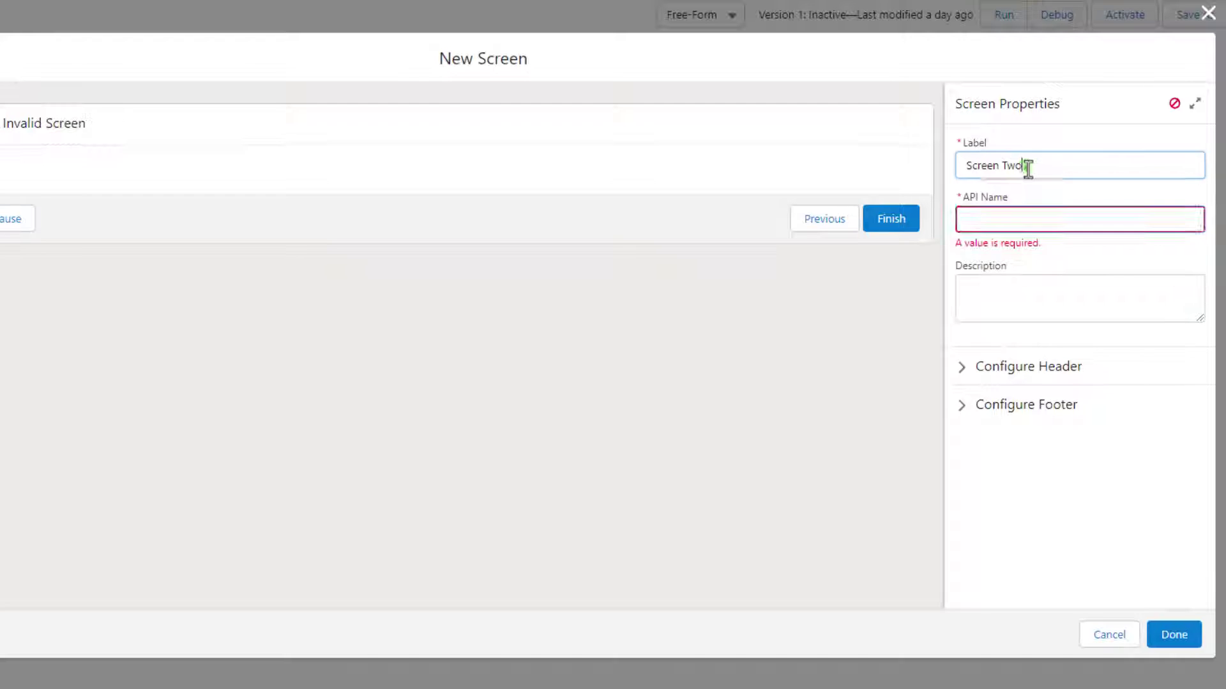
click(1030, 166)
click(999, 225)
click(824, 428)
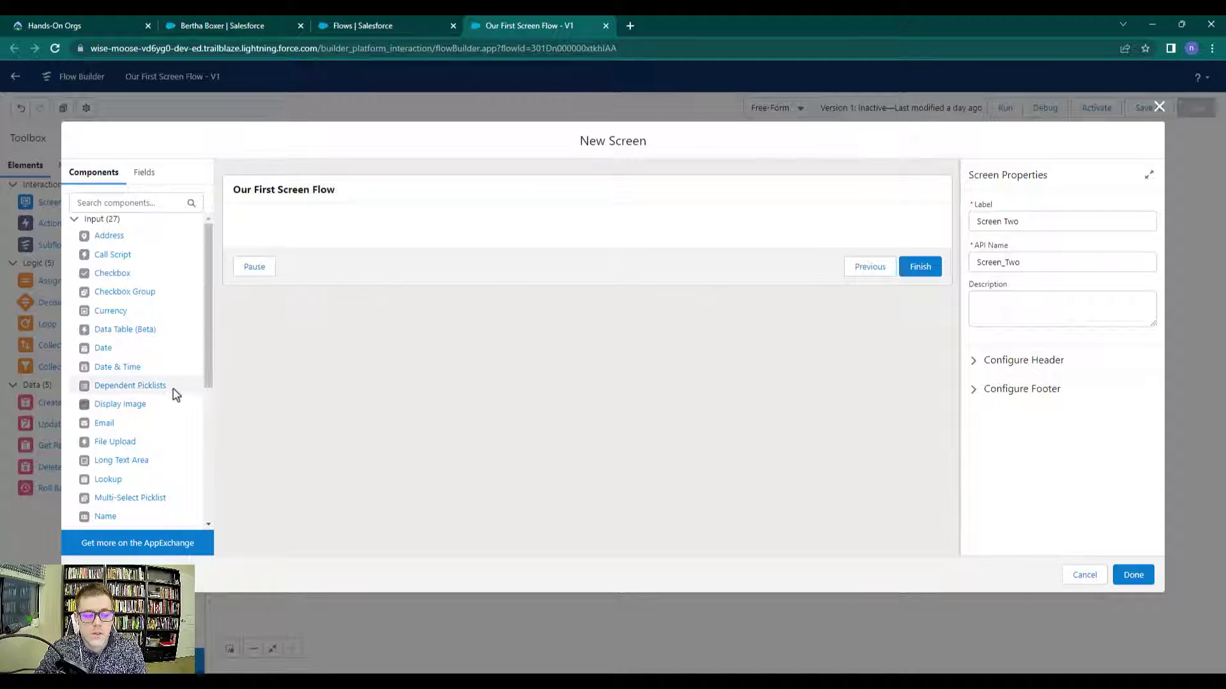
scroll(141, 437, down, 2)
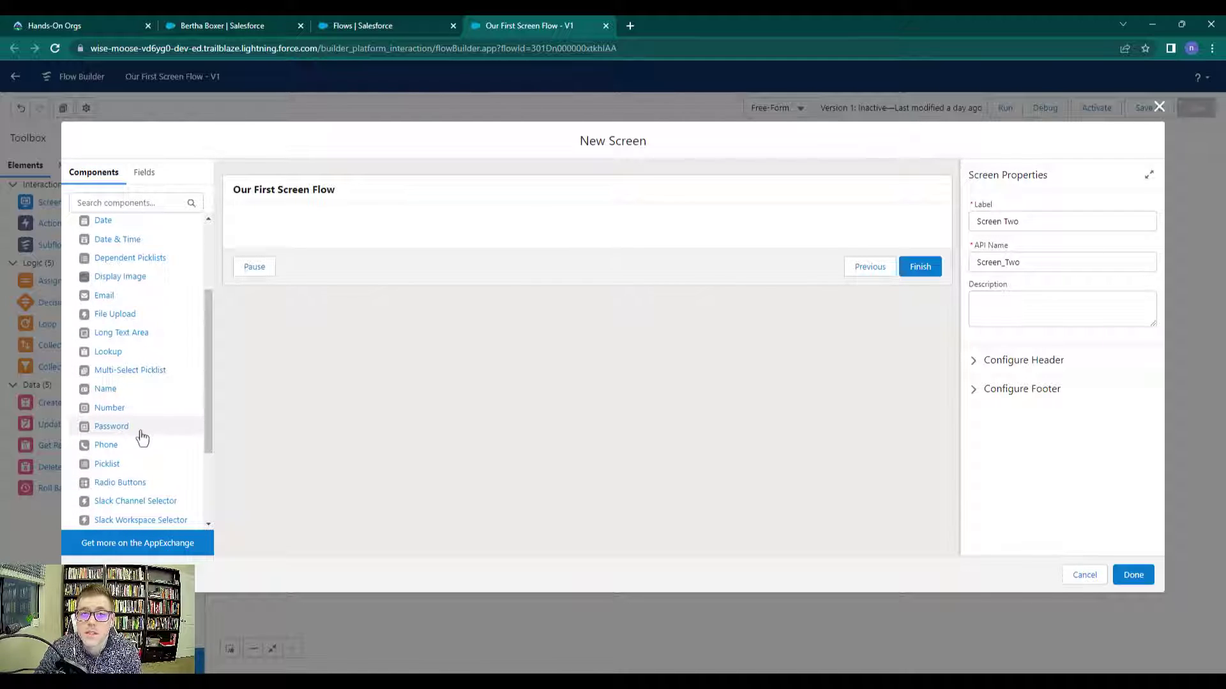
scroll(144, 434, up, 2)
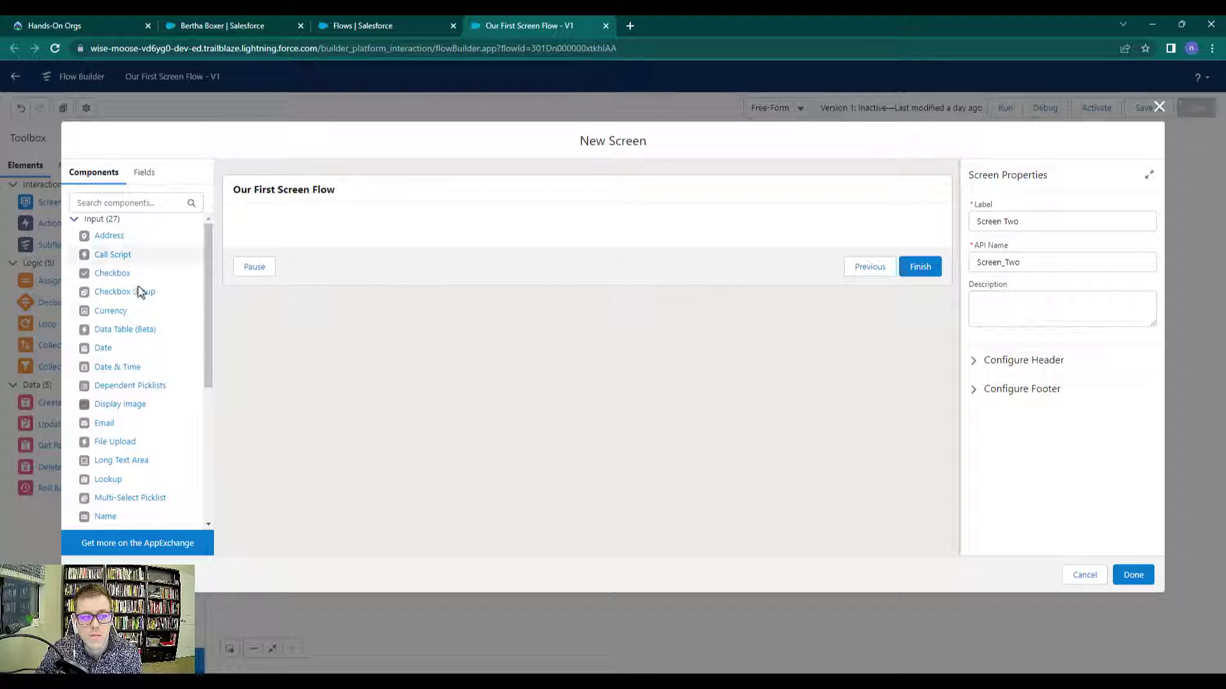
scroll(159, 297, down, 1)
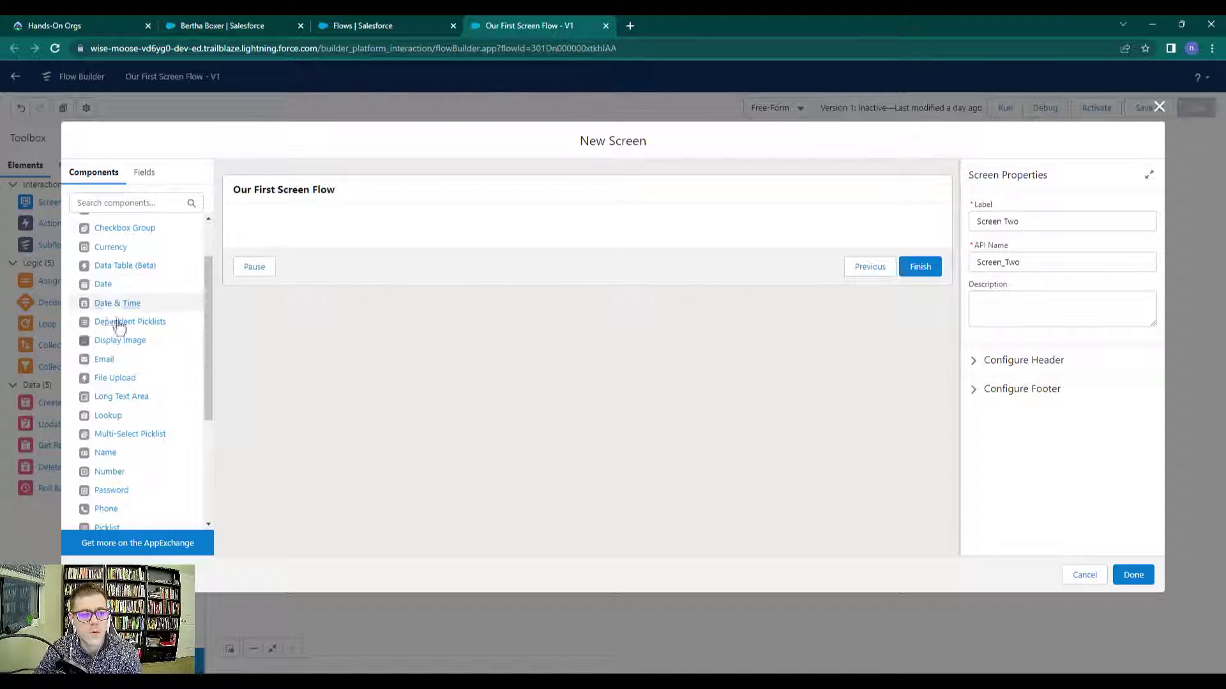
scroll(124, 266, down, 3)
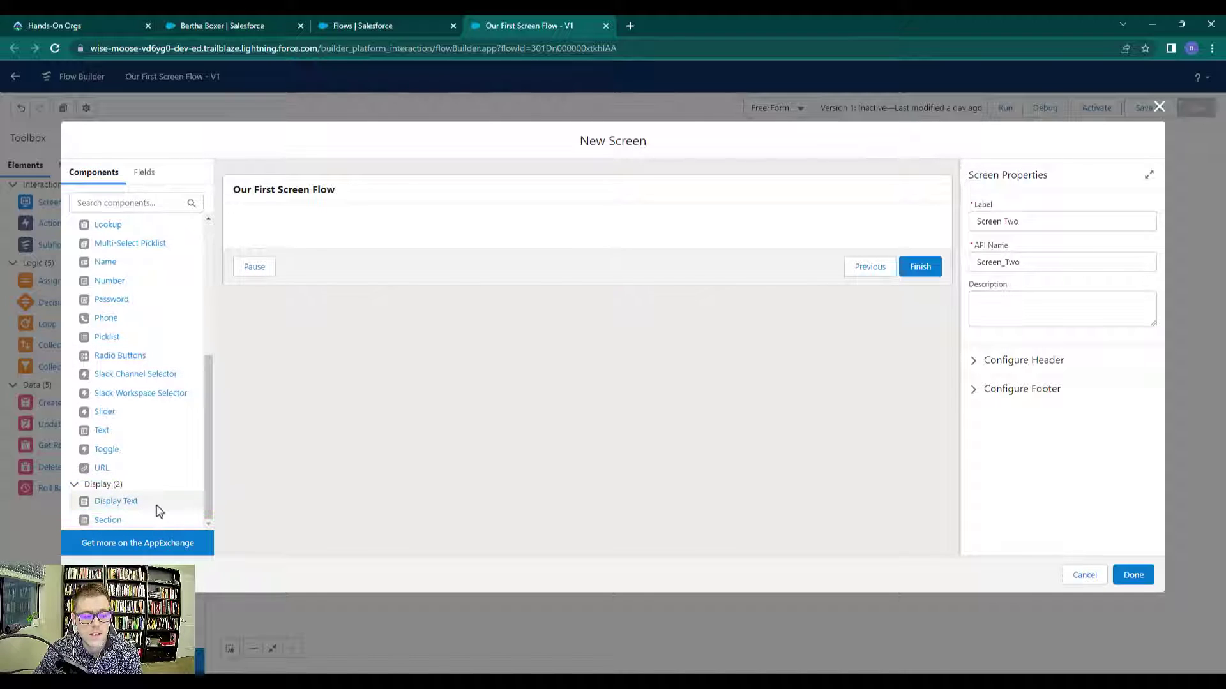
Place a Display Text component with API name DisplayTextTwo on the screen, reading 'Hello World!'
drag(121, 511, 357, 232)
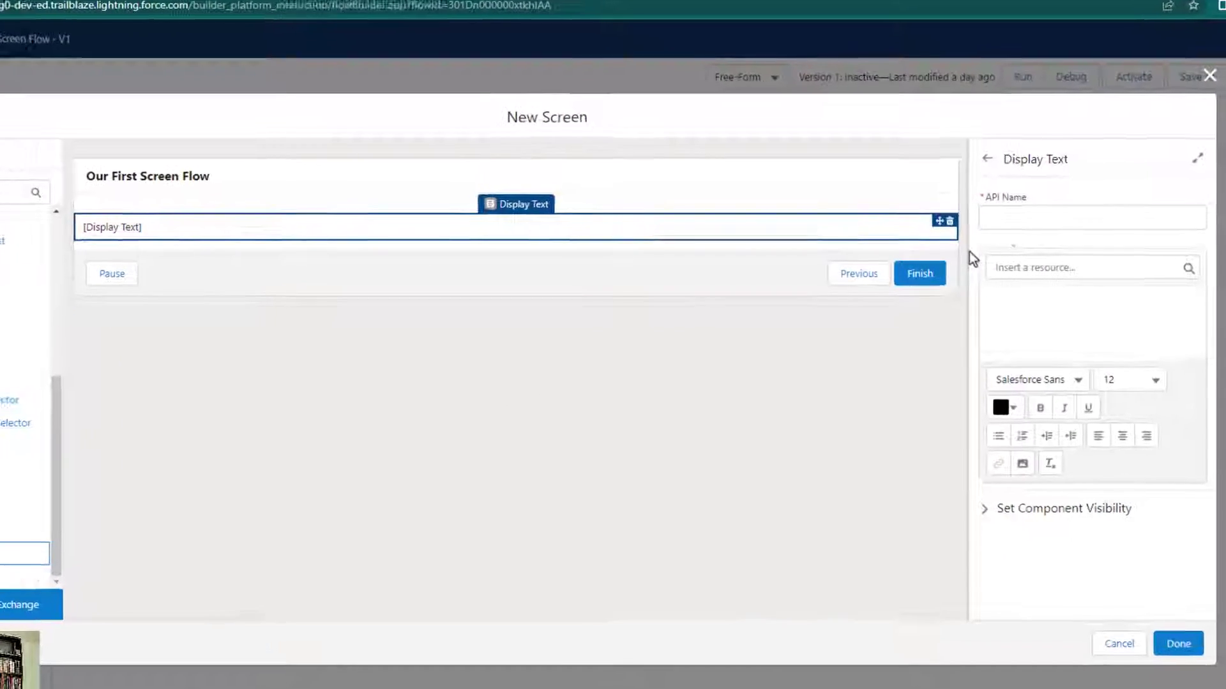
click(1008, 222)
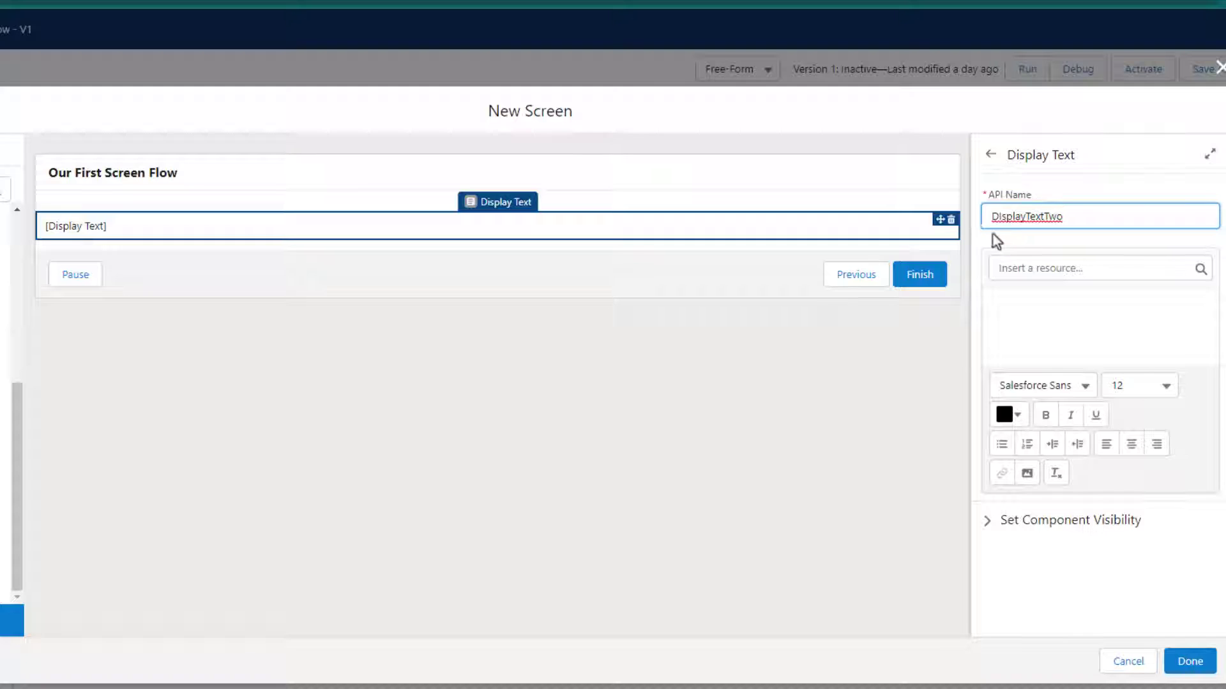
click(1005, 216)
click(1104, 217)
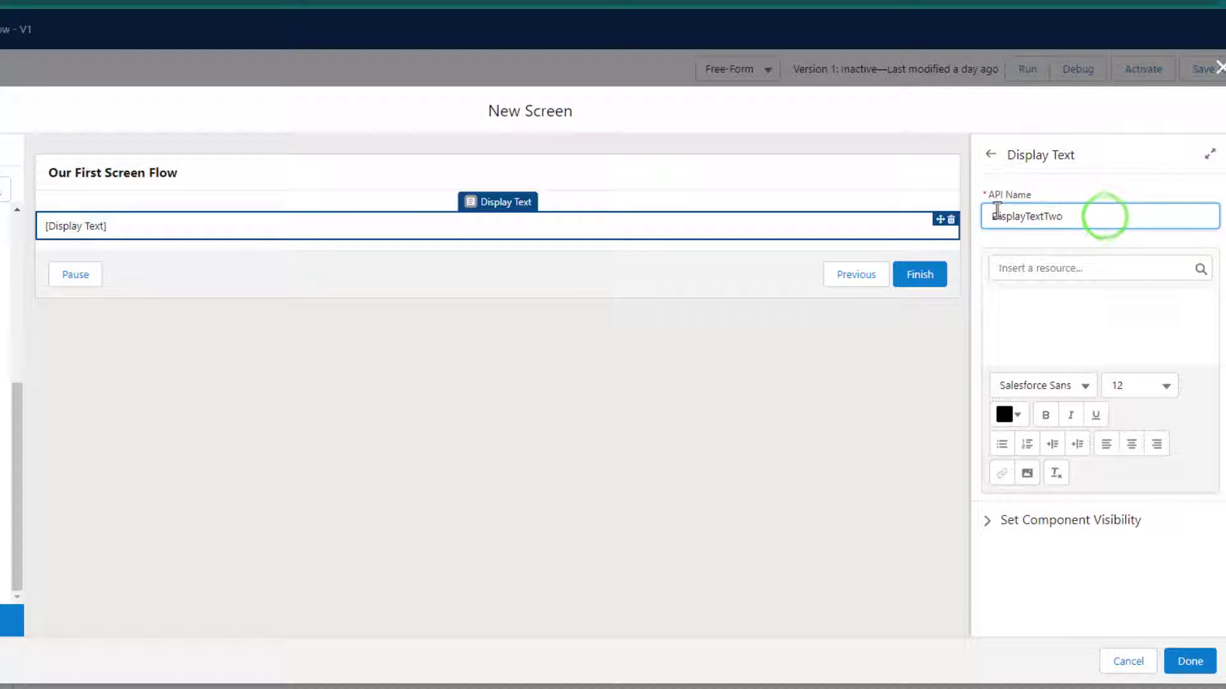
click(1030, 319)
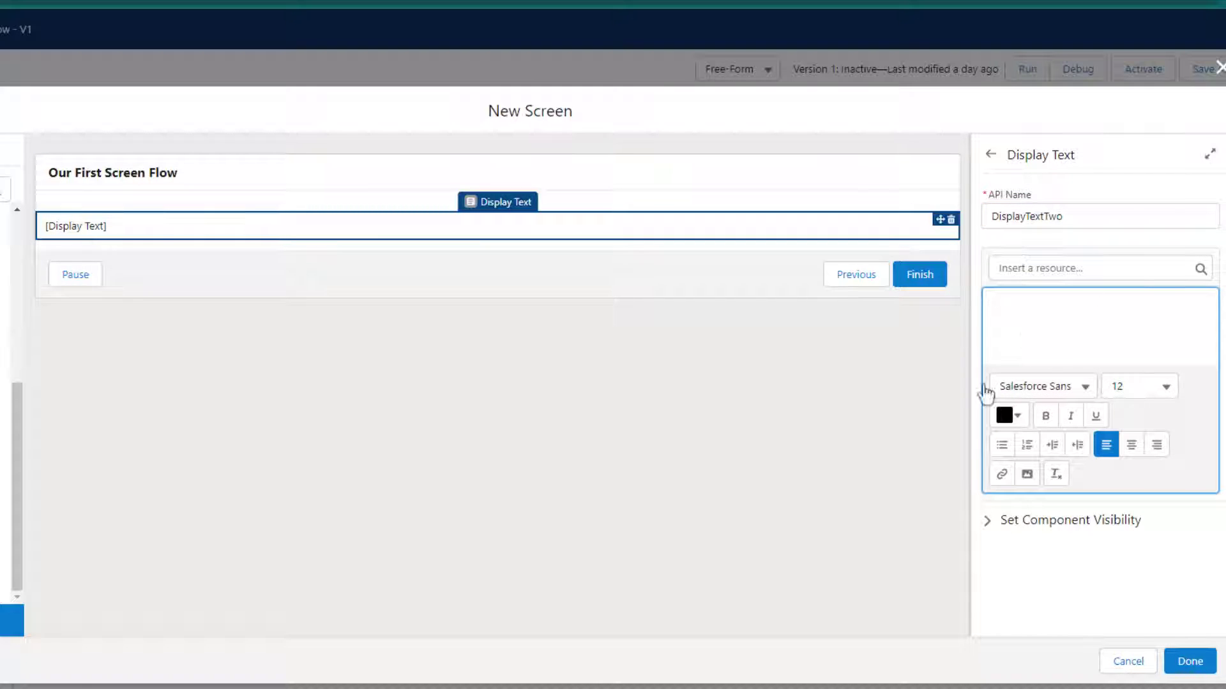
text(Hello World!)
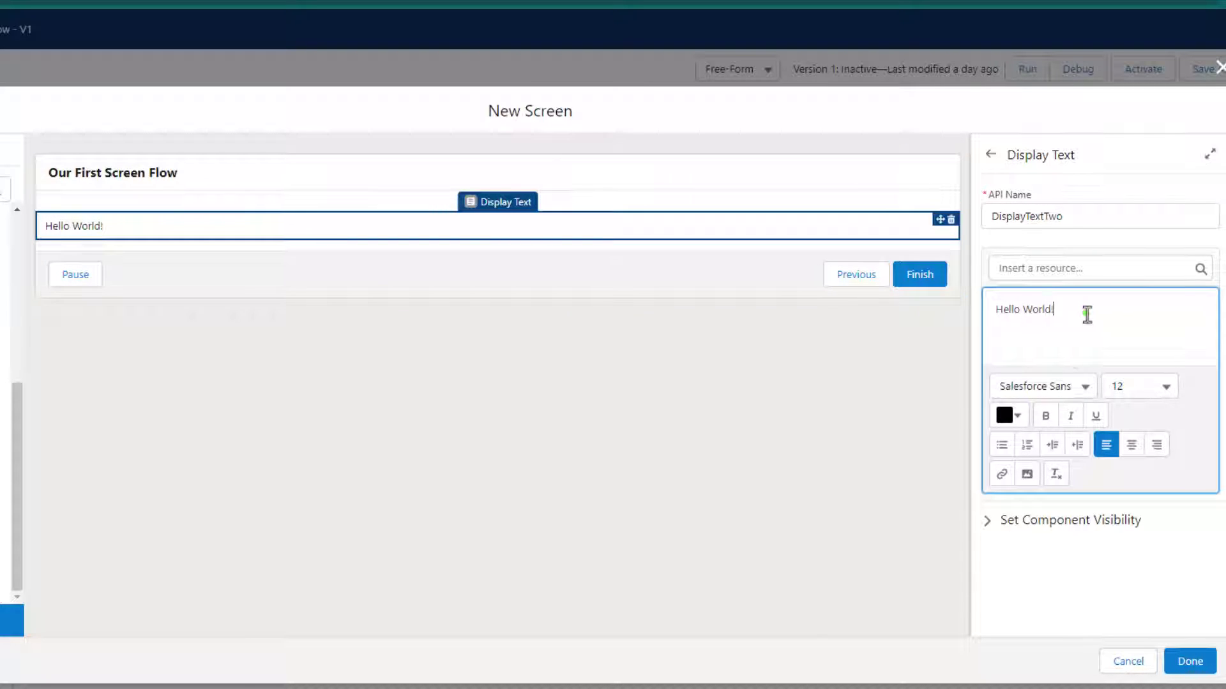
drag(1083, 311, 999, 307)
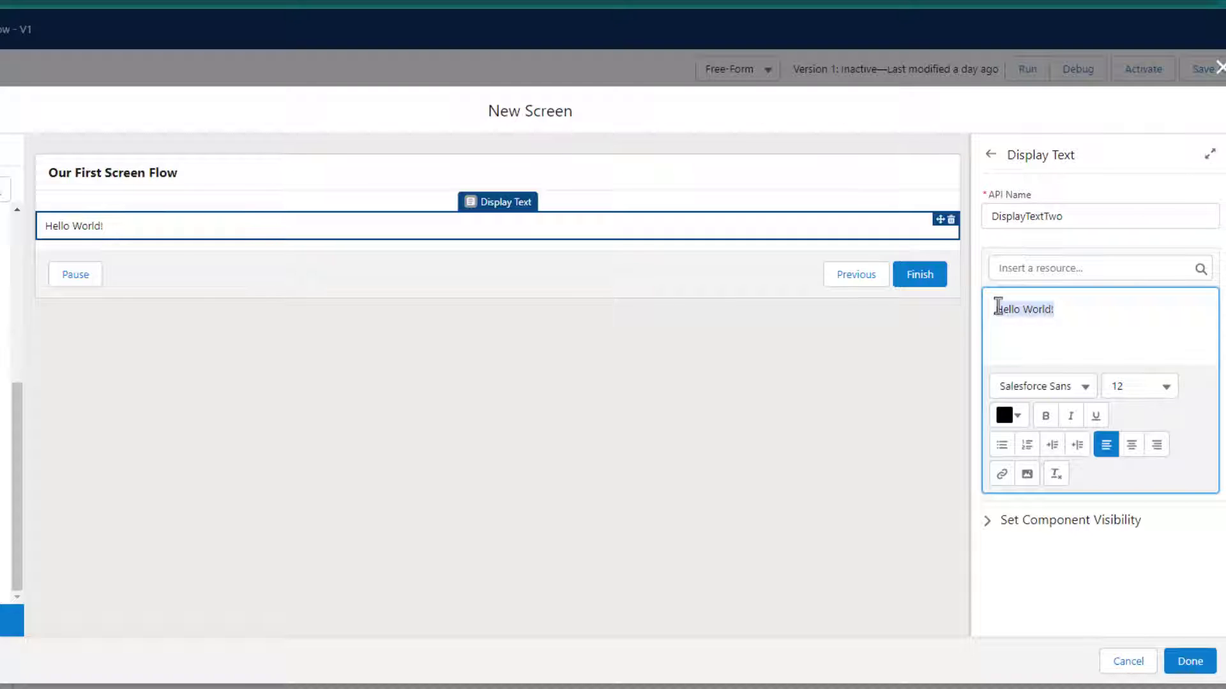
Replace 'Hello World!' with 'The phone number of' and bring up the resource picker
key(BackSpace)
text(Th)
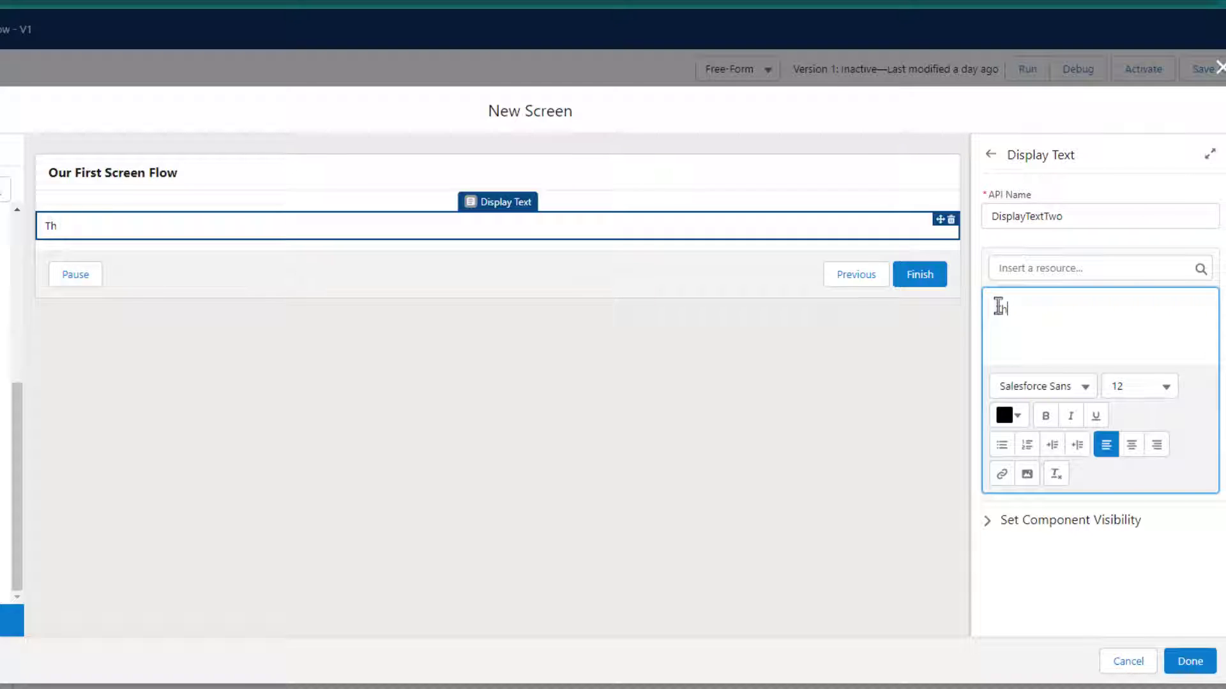
text(e phone number of)
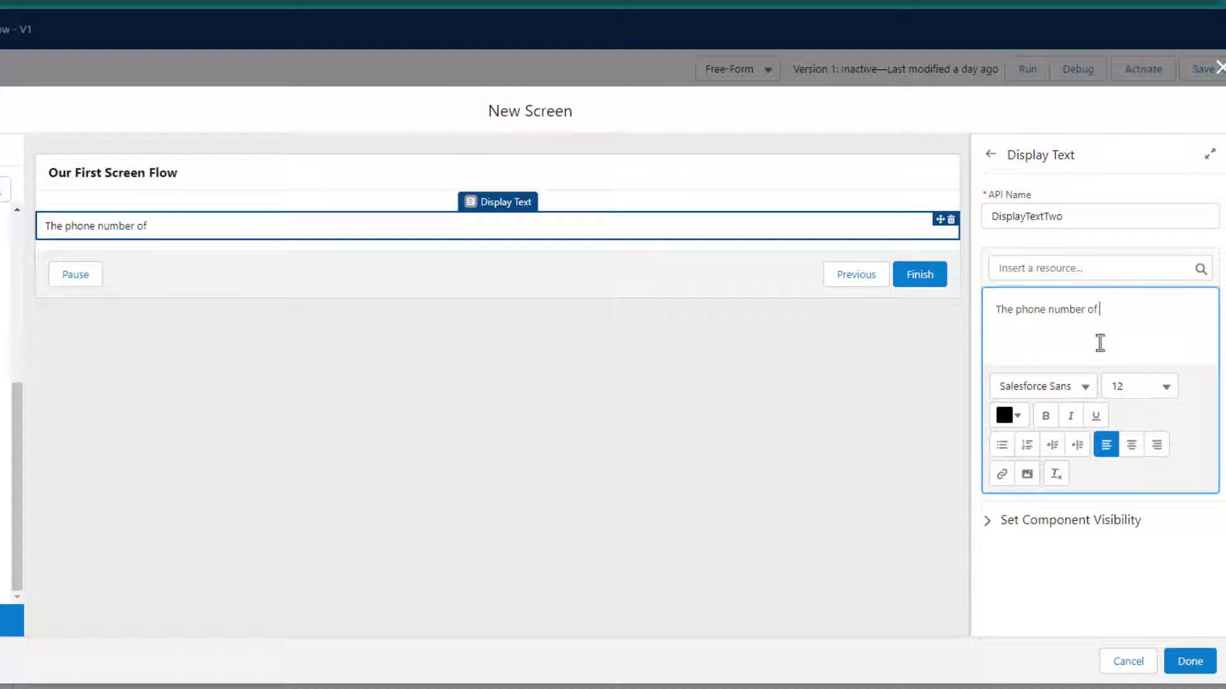
click(1101, 273)
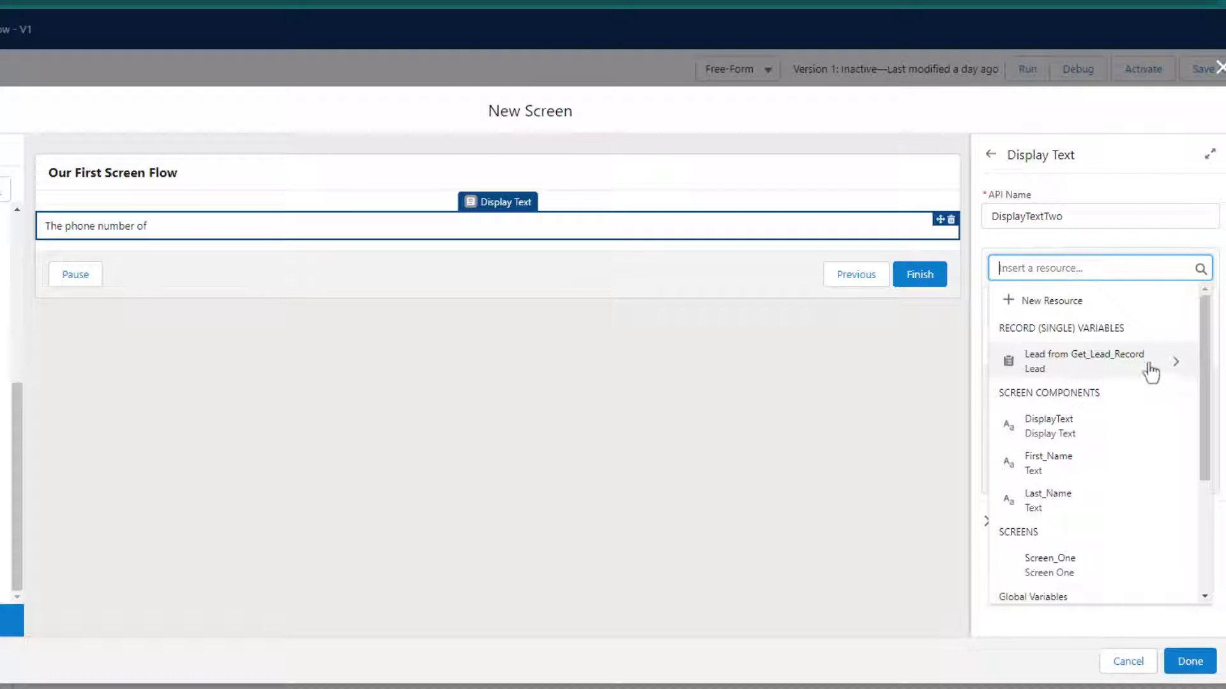
Insert {!Get_Lead_Record.FirstName} after 'The phone number of'
click(1104, 371)
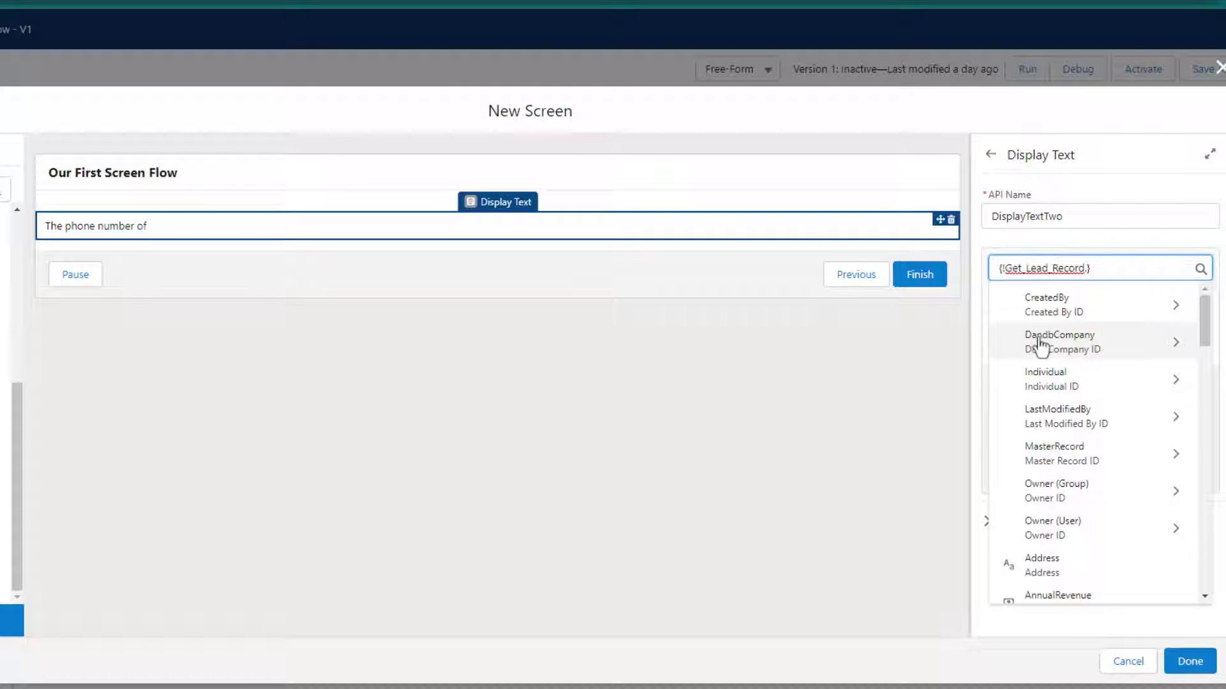
scroll(1066, 377, down, 3)
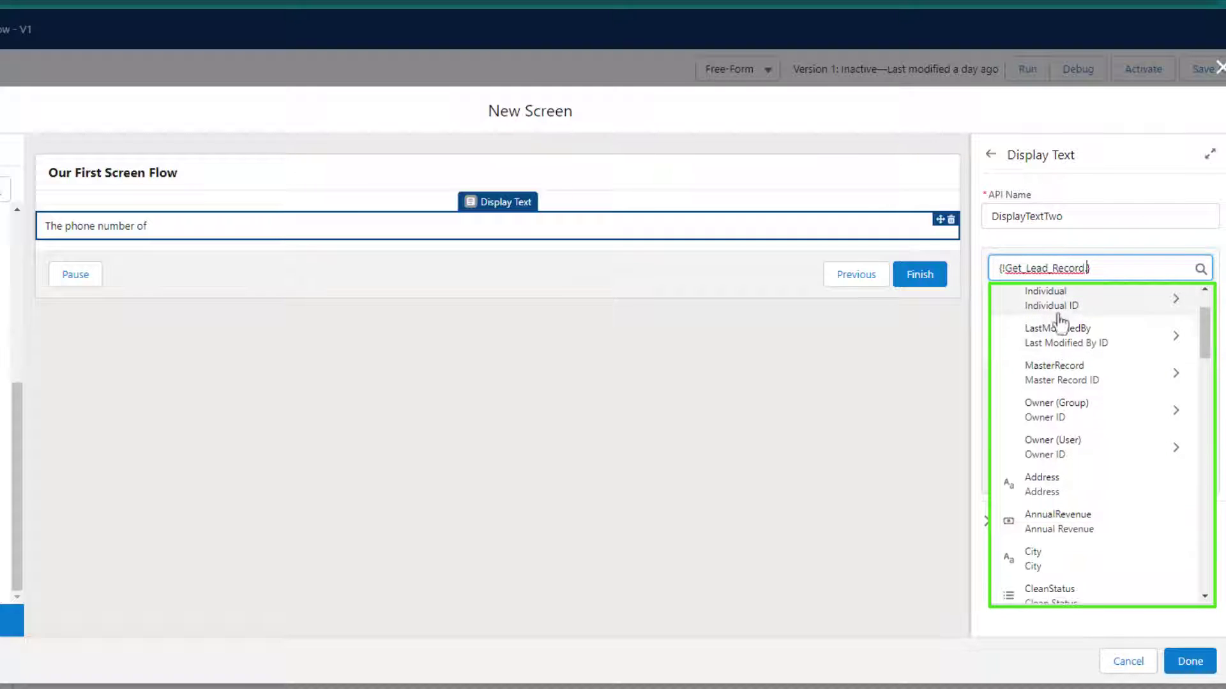
scroll(1059, 333, down, 3)
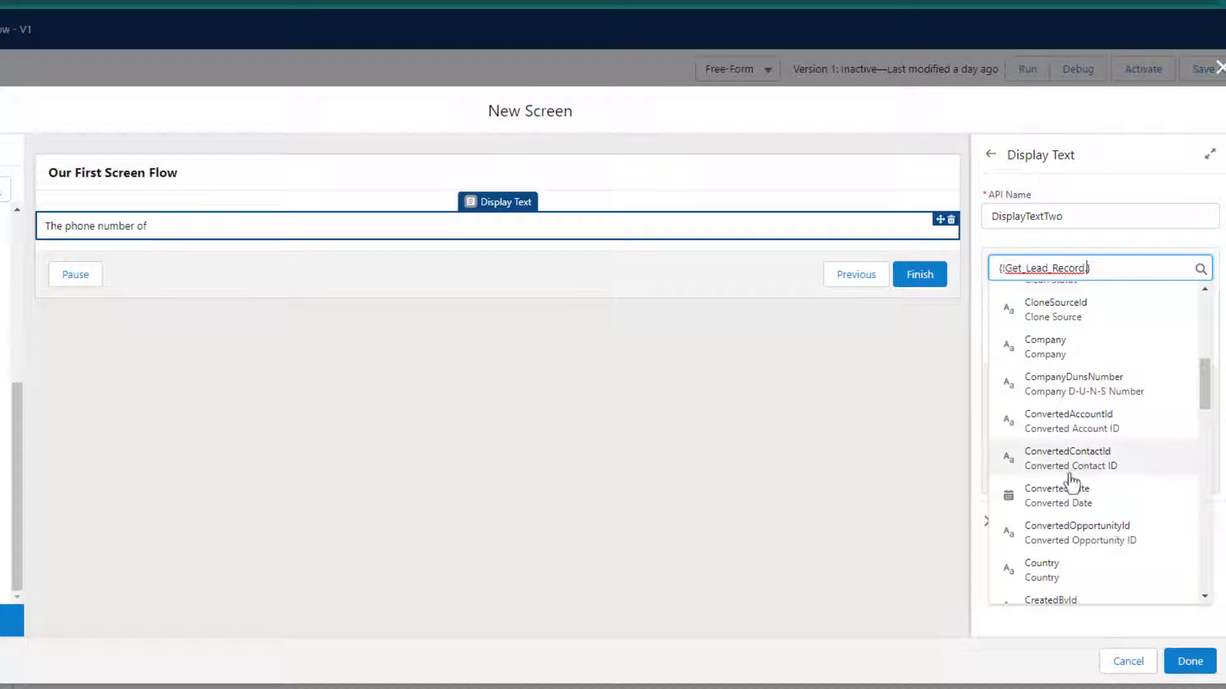
scroll(1067, 479, up, 6)
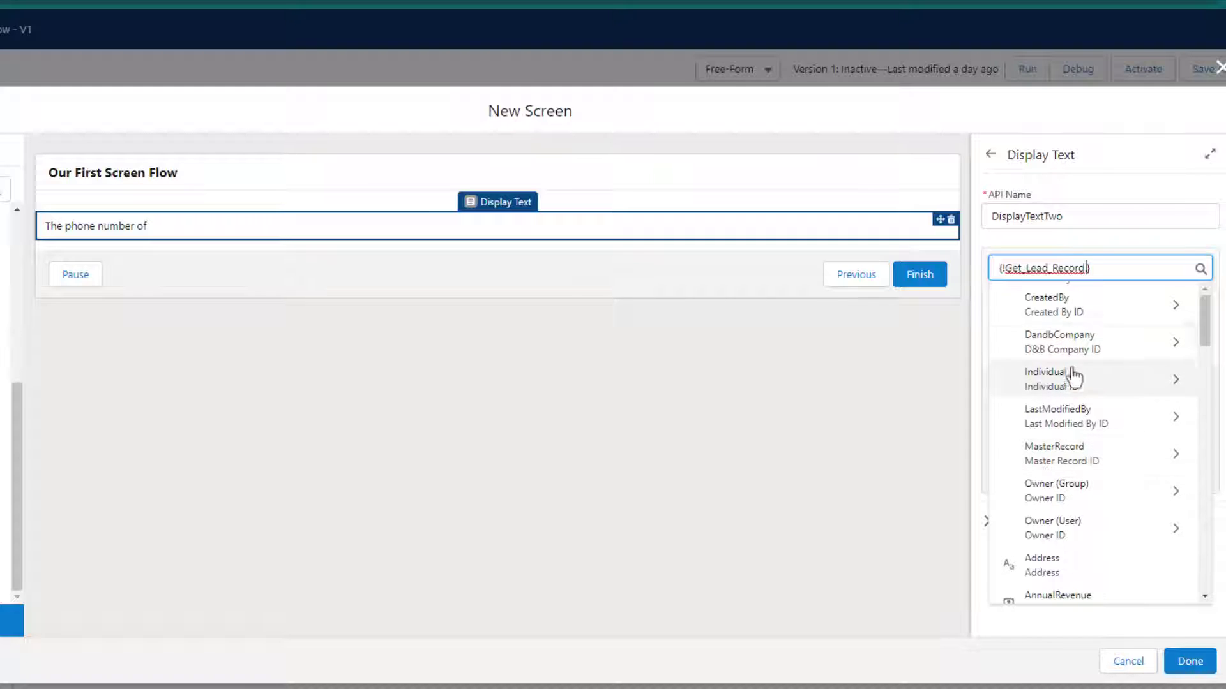
scroll(1074, 378, down, 3)
scroll(1087, 459, down, 5)
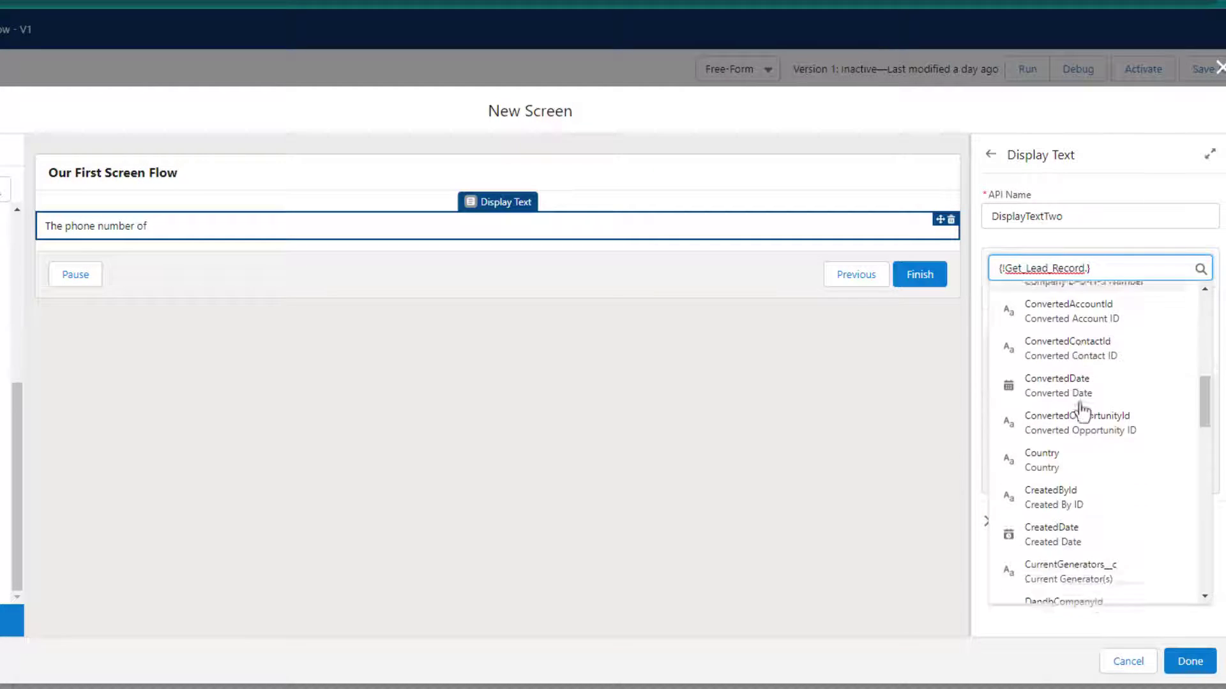
scroll(1117, 409, down, 5)
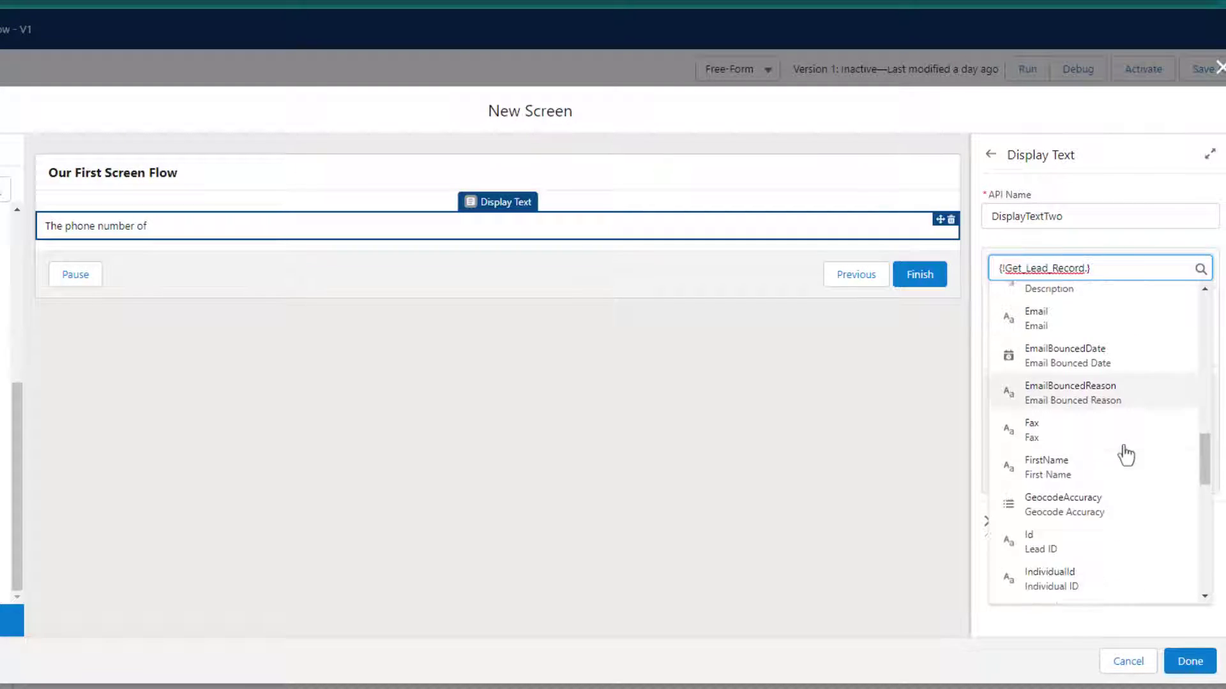
click(1085, 466)
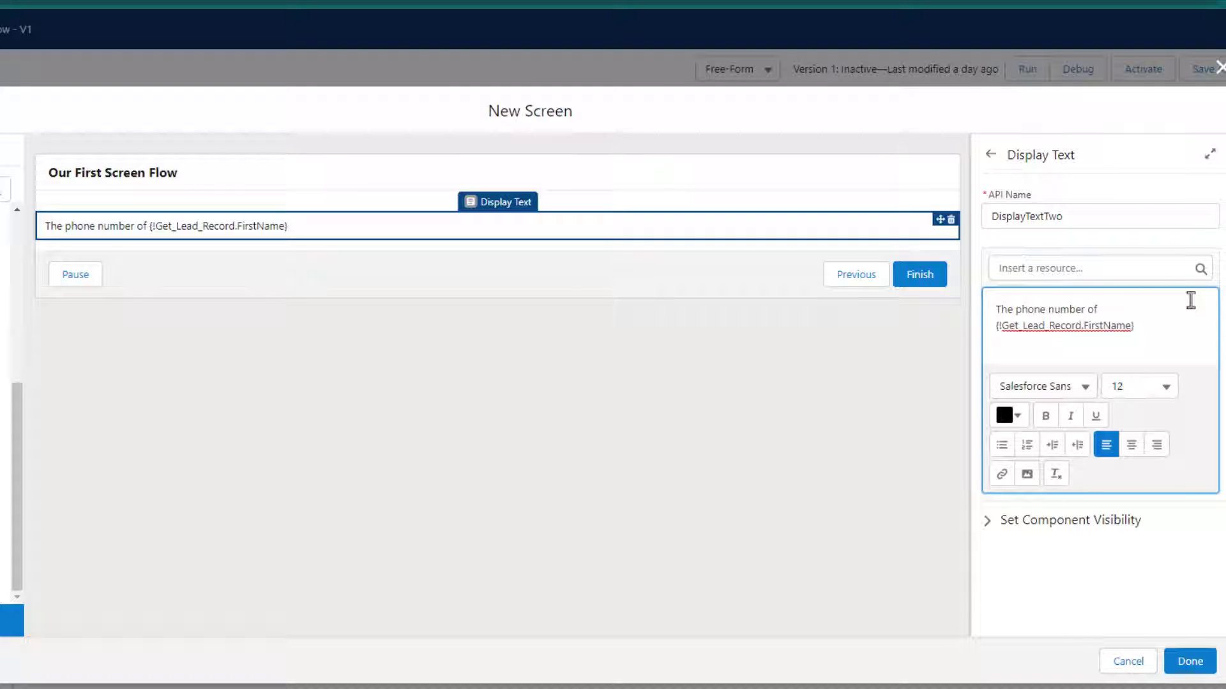
Follow it with ' is' and insert {!Get_Lead_Record.Phone} from the lead's fields
click(1087, 267)
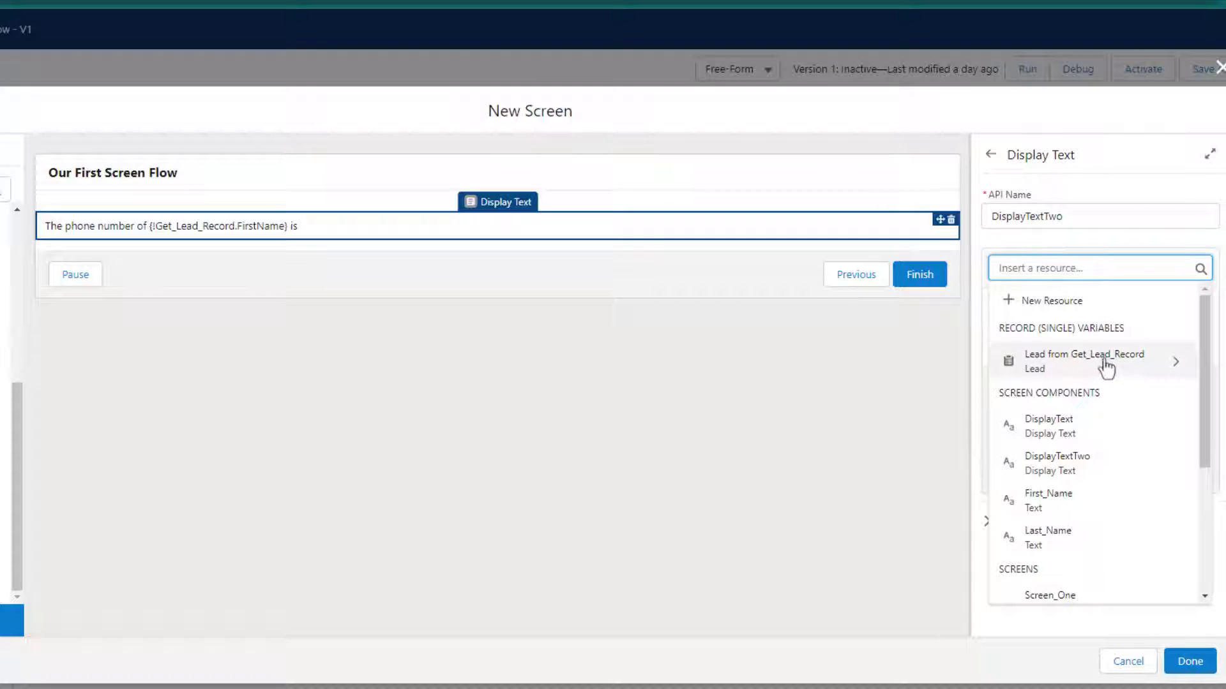
click(1074, 376)
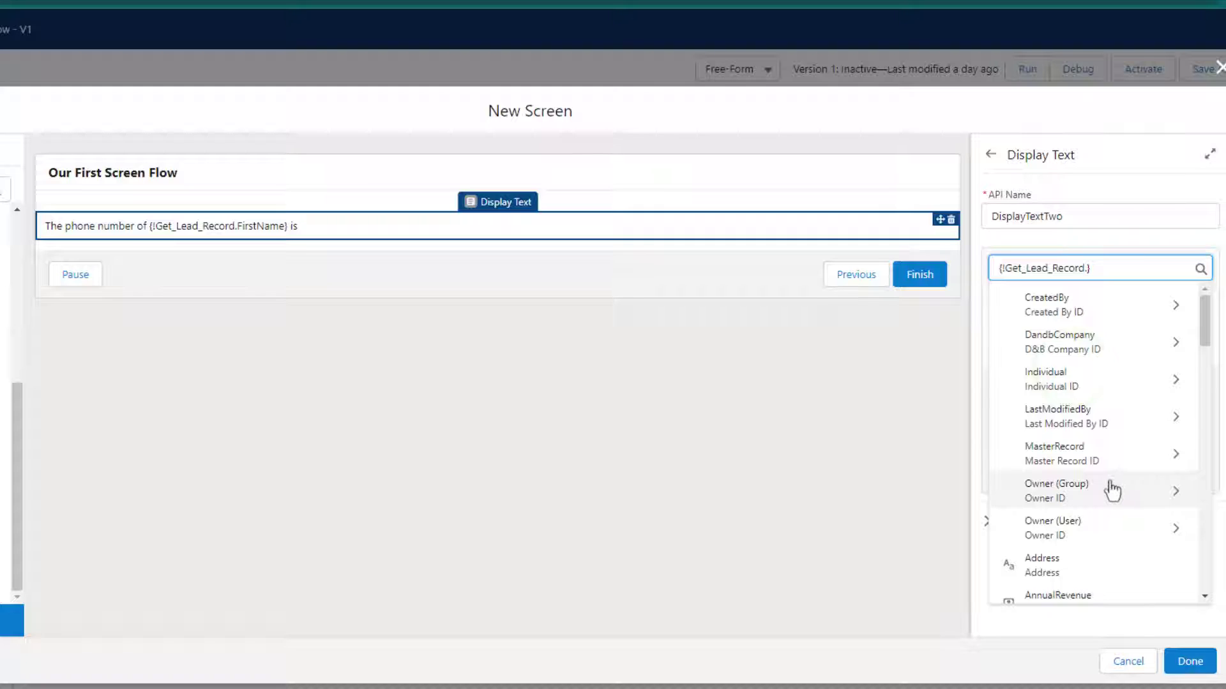
scroll(1110, 489, down, 1)
scroll(1104, 472, down, 10)
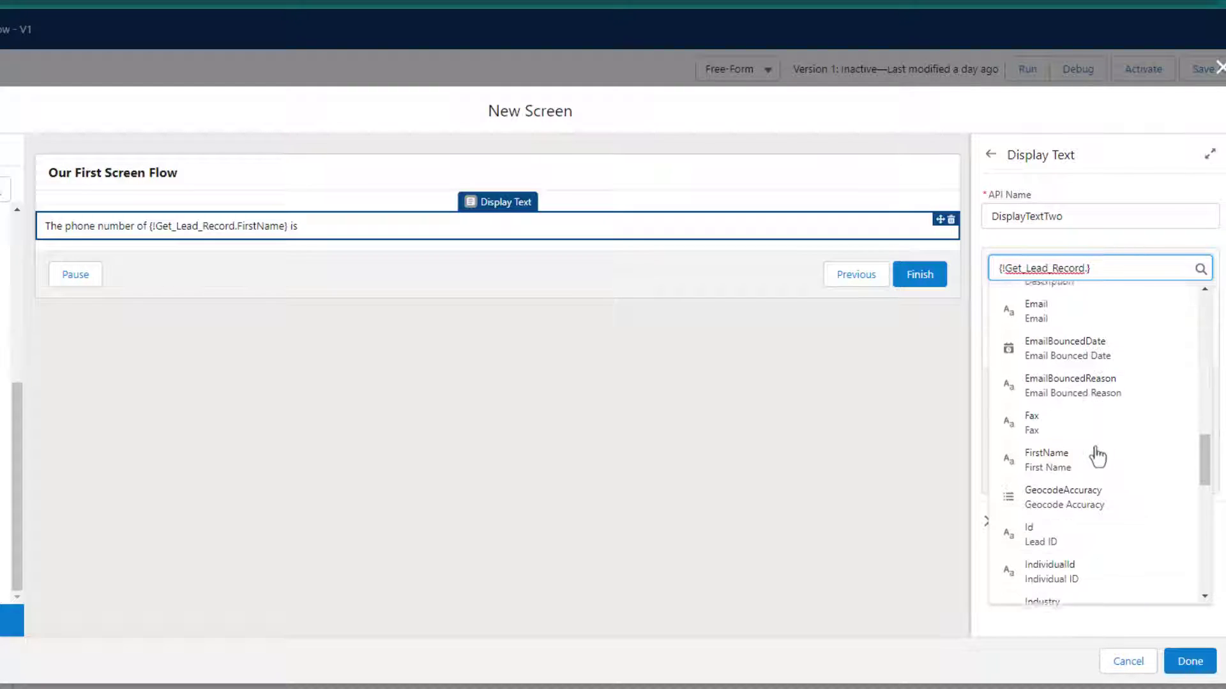
scroll(1097, 456, down, 4)
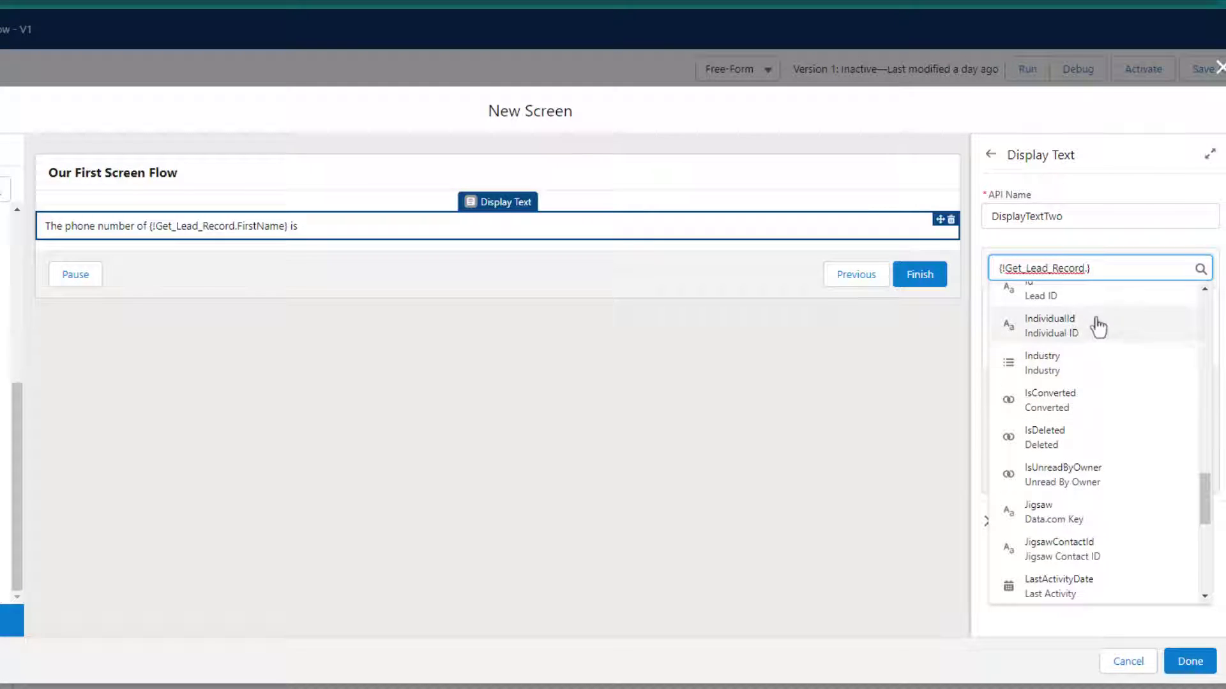
text(.)
scroll(1080, 361, down, 5)
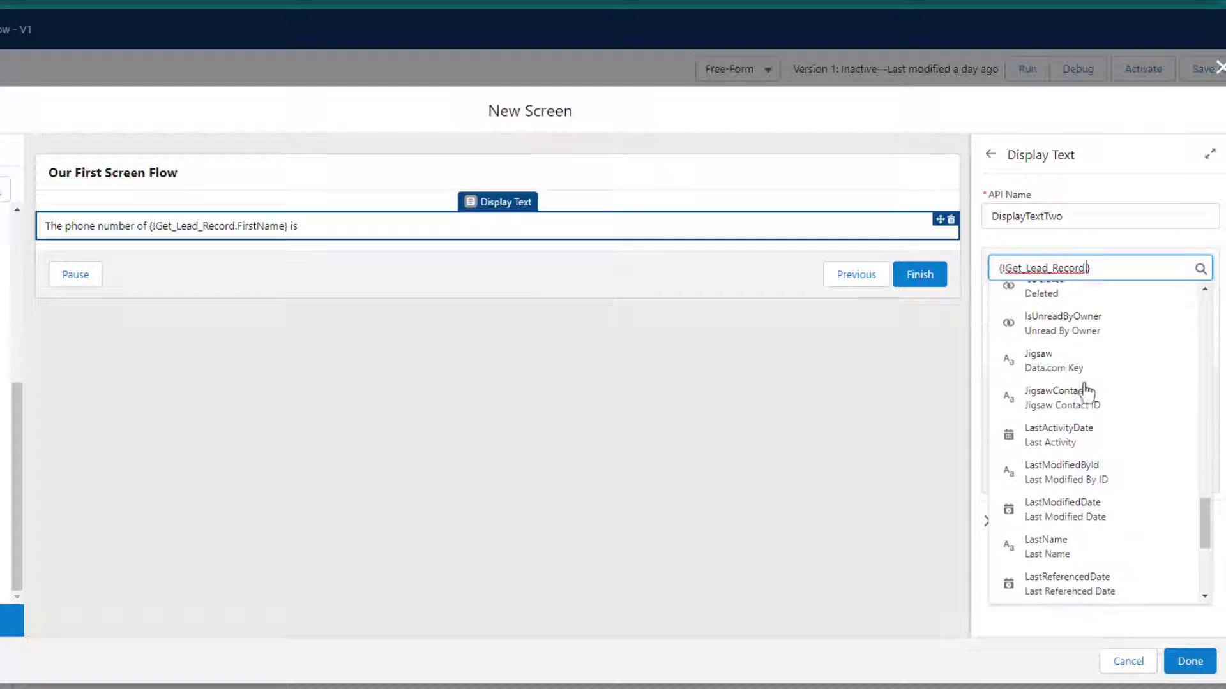
scroll(1084, 358, down, 5)
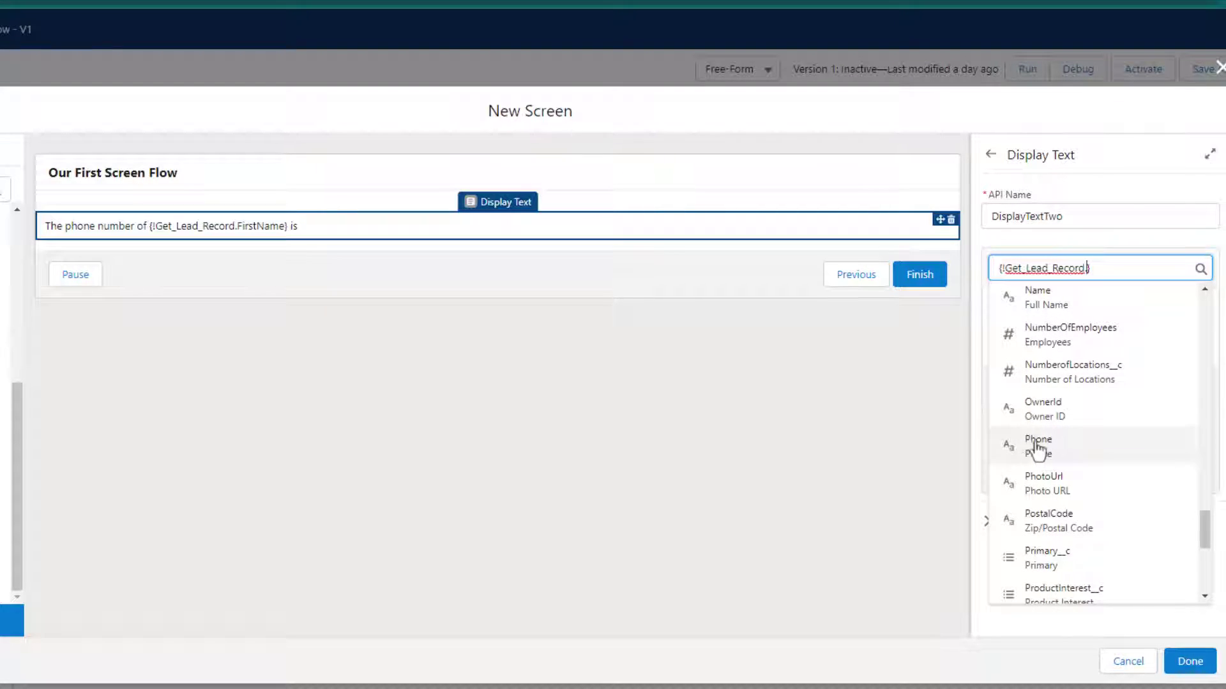
click(1182, 446)
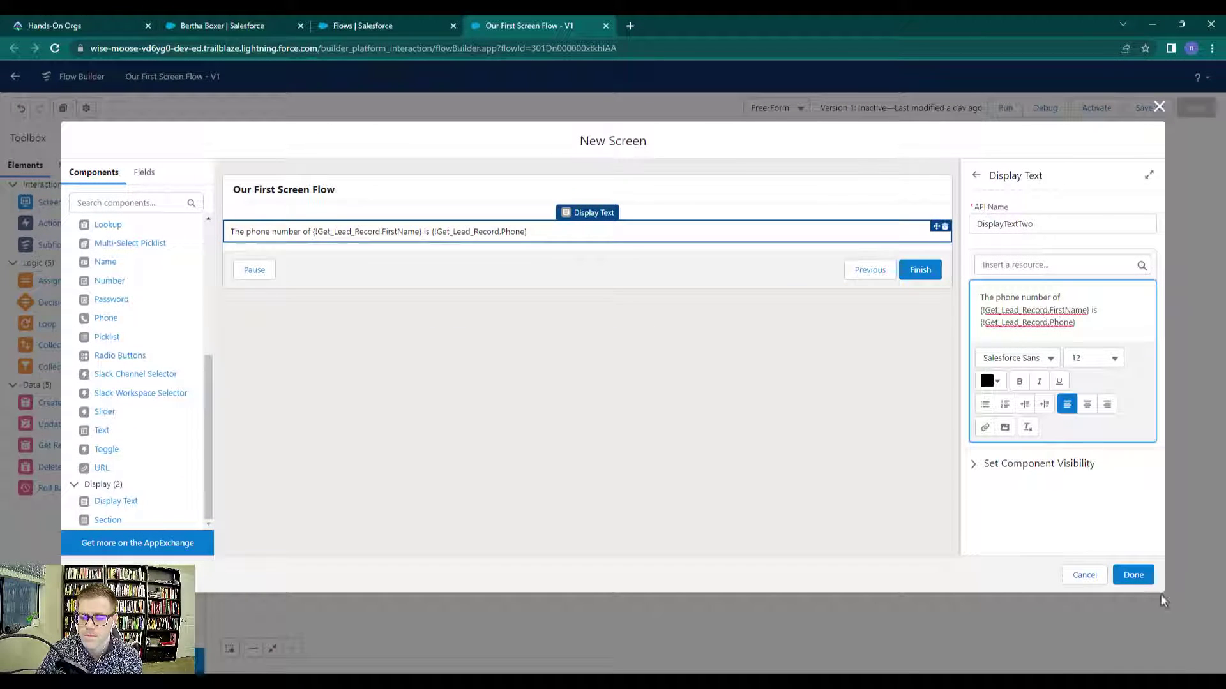
Finish Screen Two and connect Get Lead Record to it on the canvas
click(1133, 576)
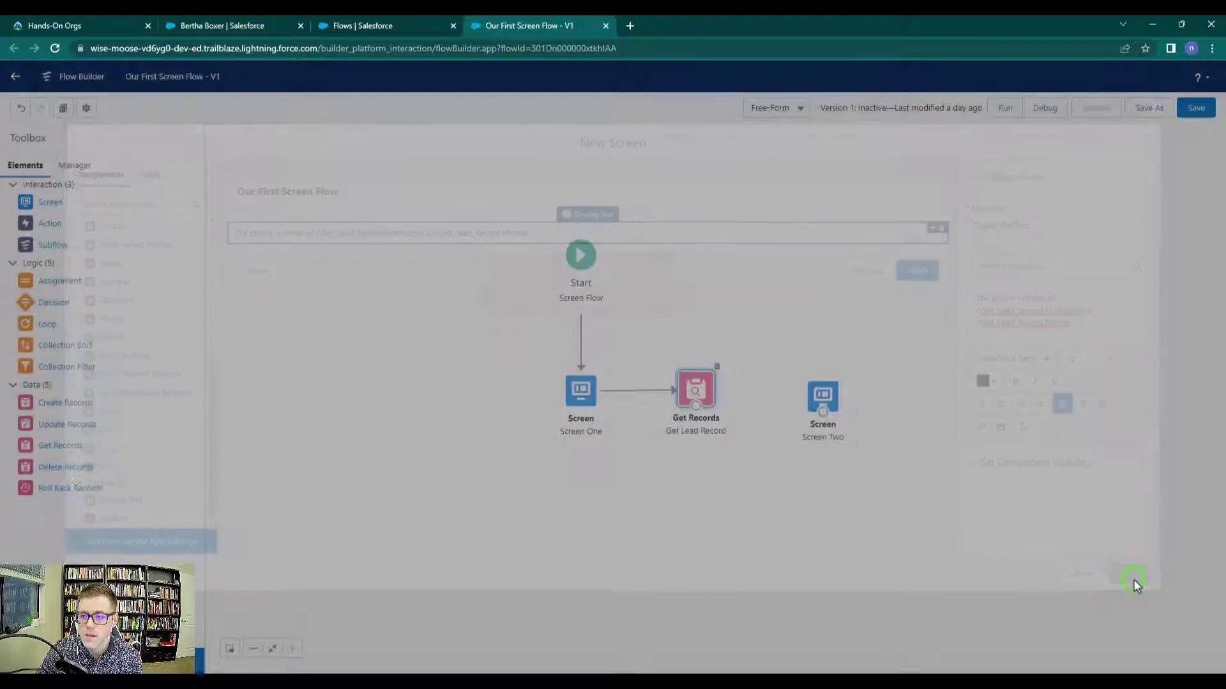
double_click(828, 402)
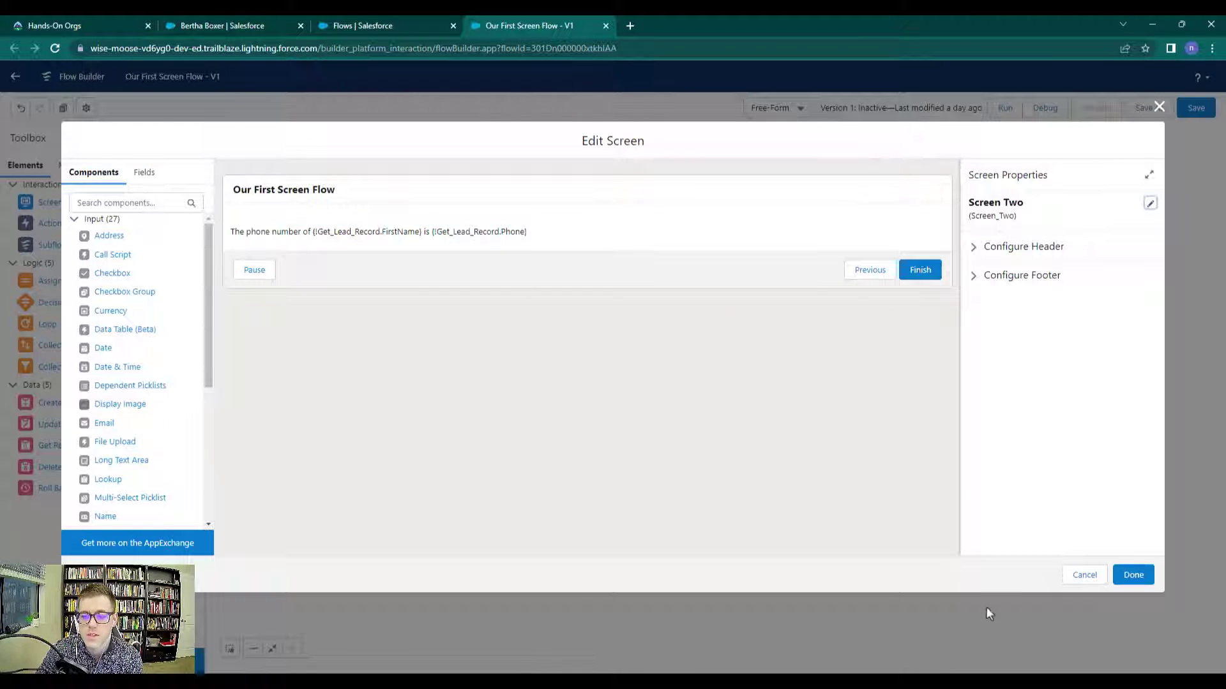
click(1133, 574)
click(810, 397)
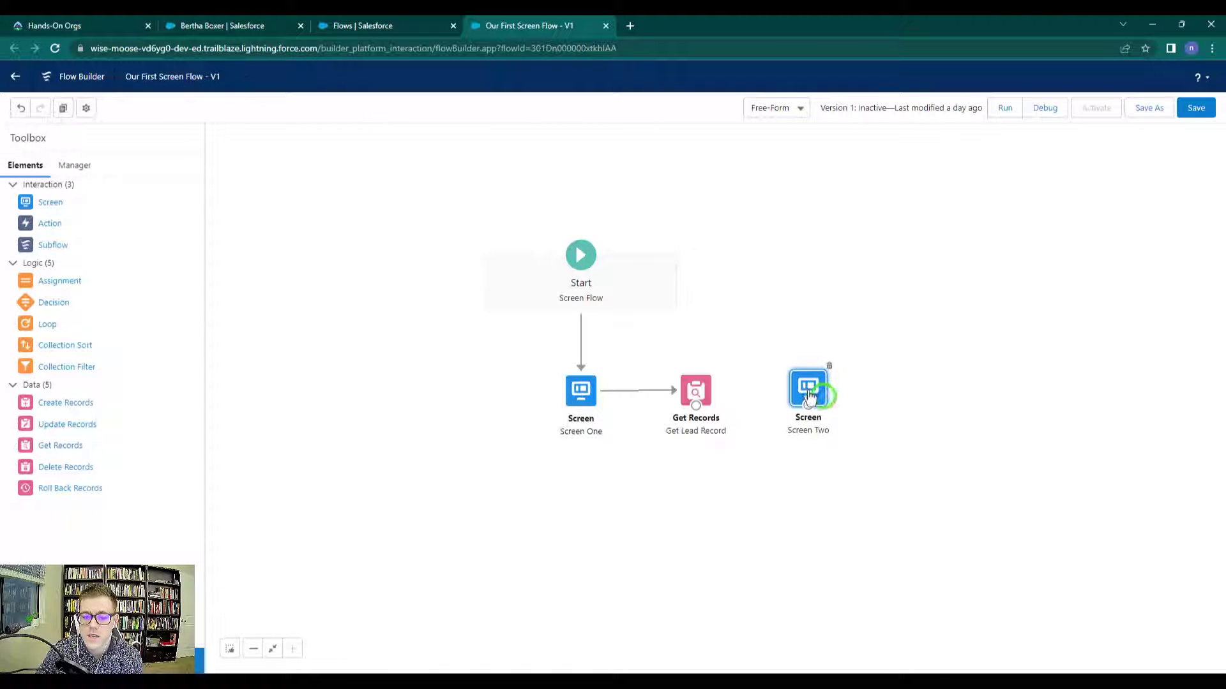
drag(696, 411, 794, 394)
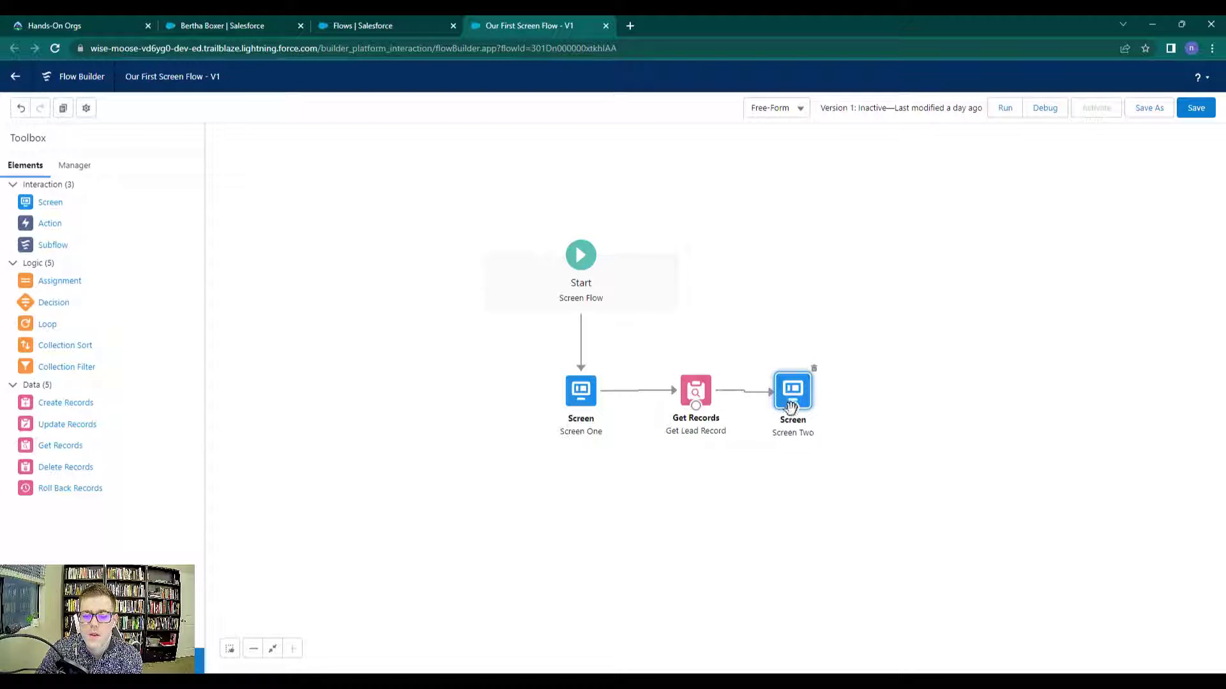
Add an Email input component with API name Email below the phone-number text
double_click(793, 389)
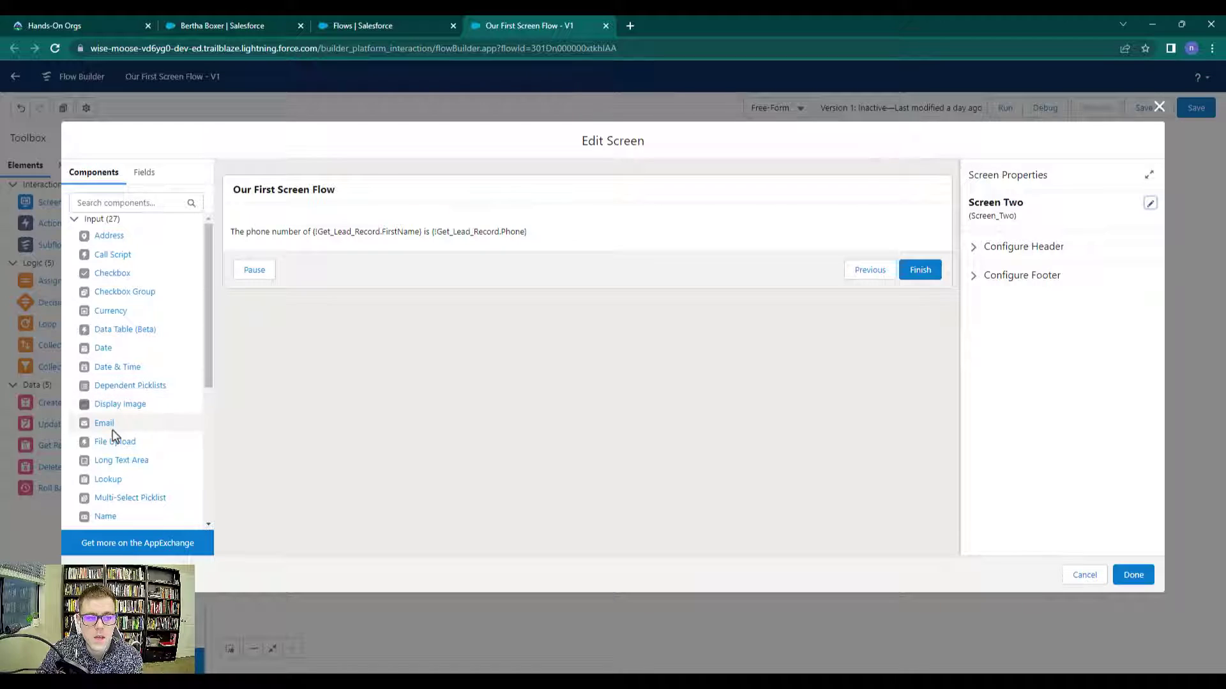
scroll(162, 352, down, 1)
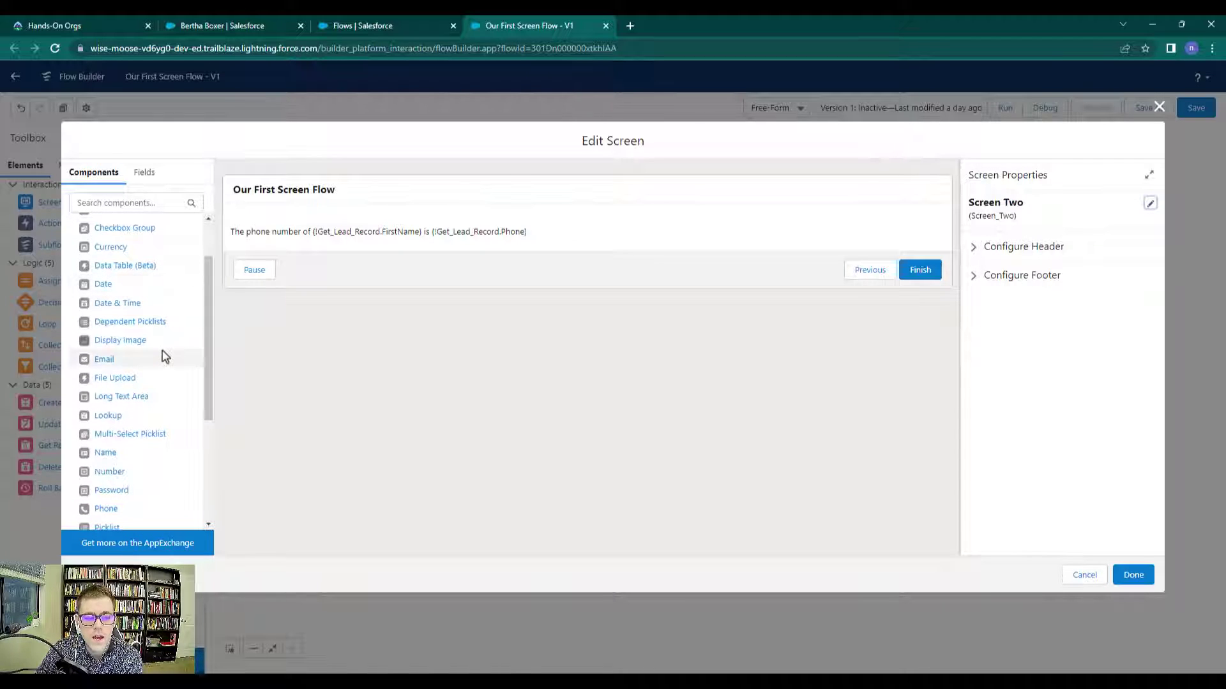
drag(121, 359, 274, 249)
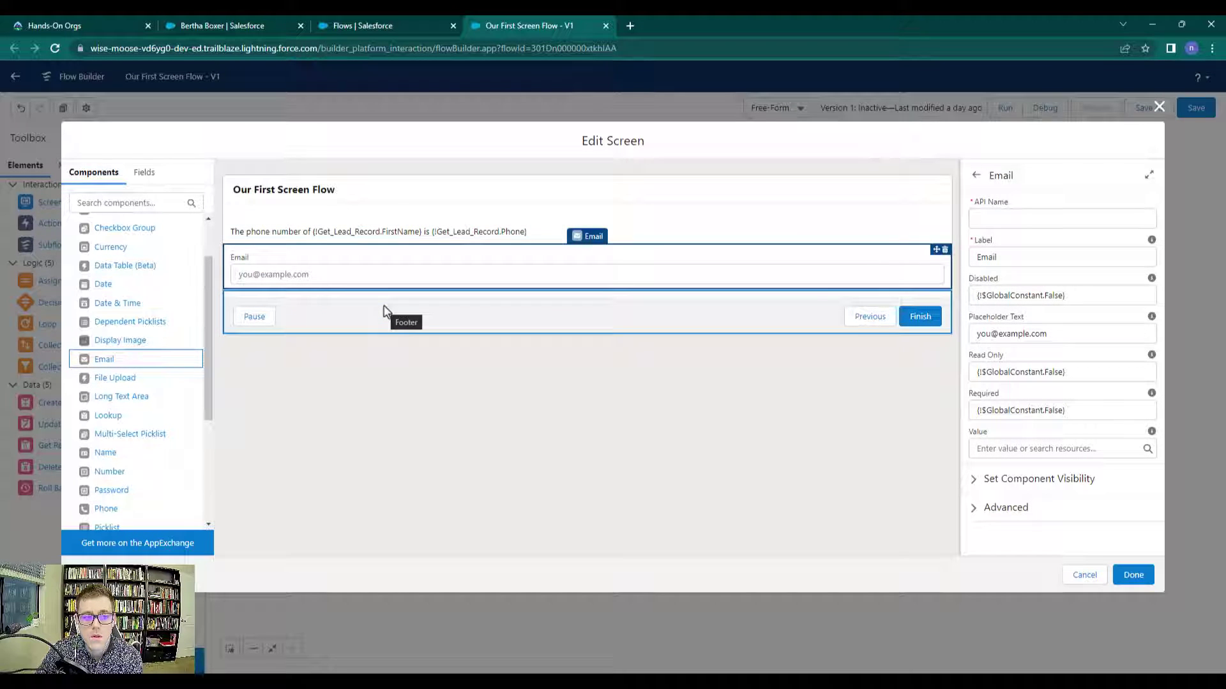
click(1002, 219)
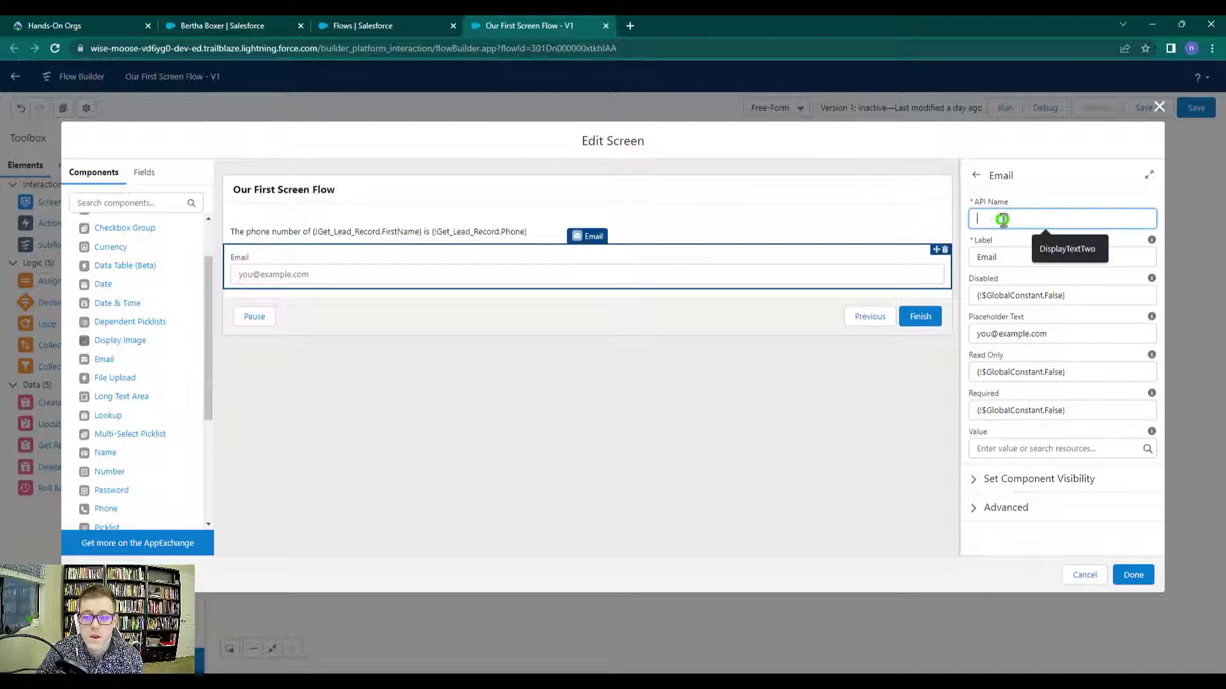
text(Email)
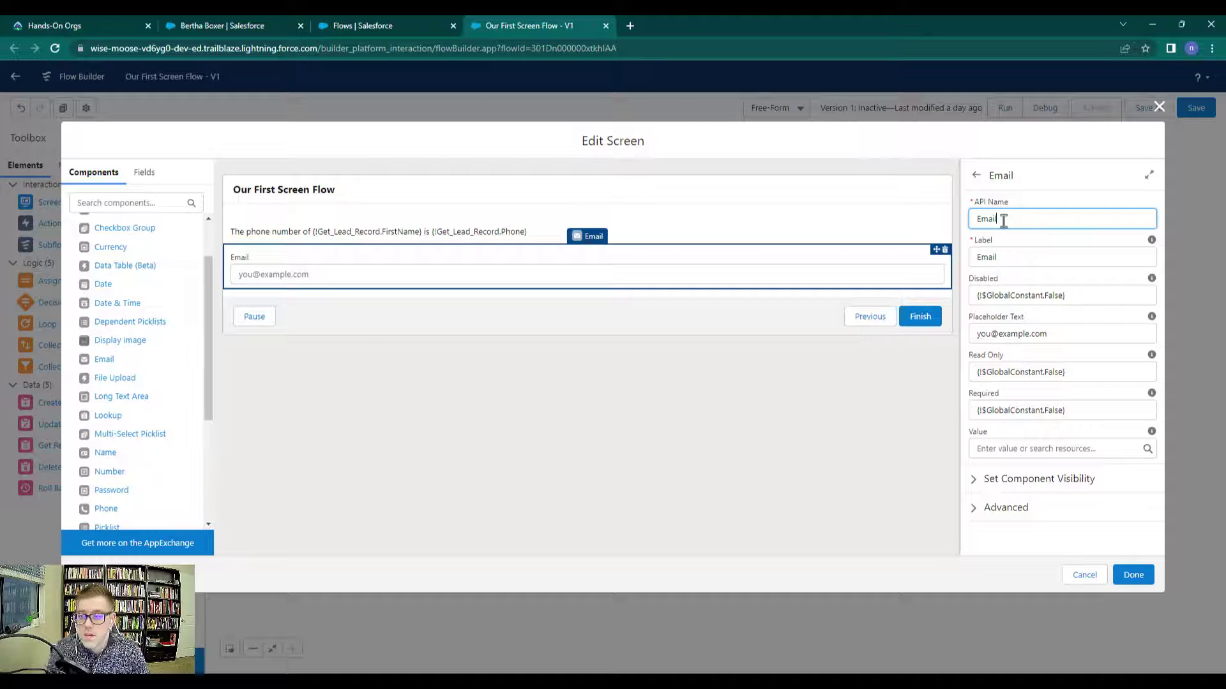
click(1050, 180)
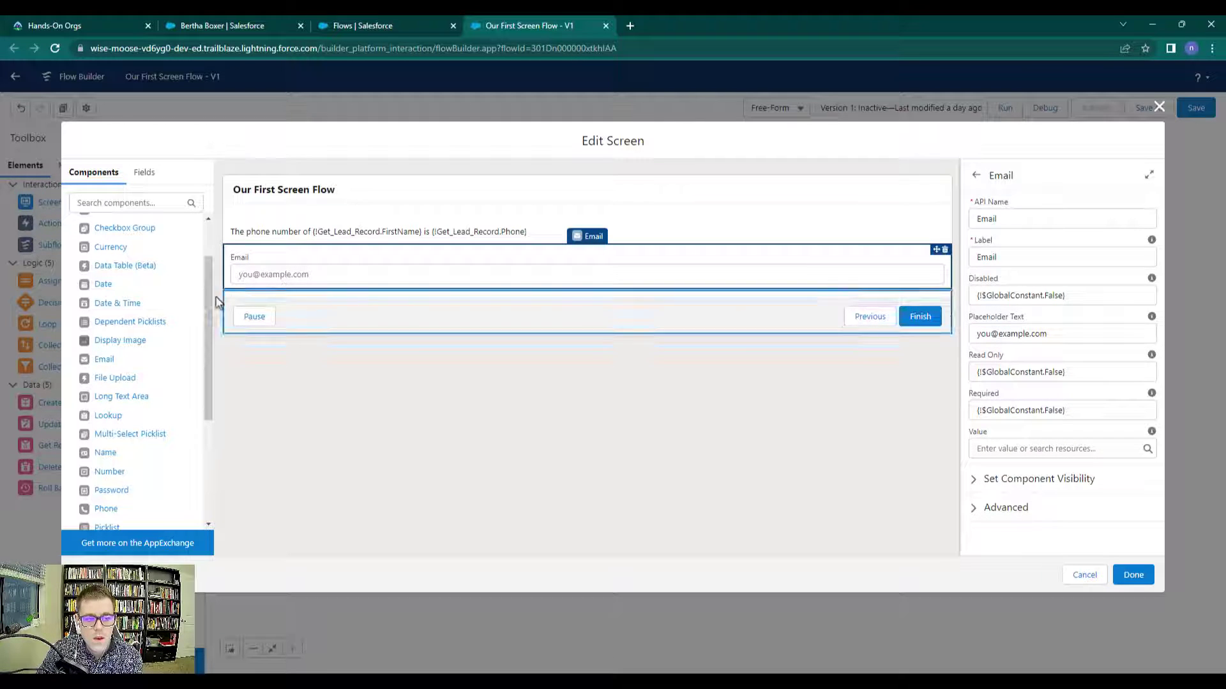
drag(207, 304, 213, 419)
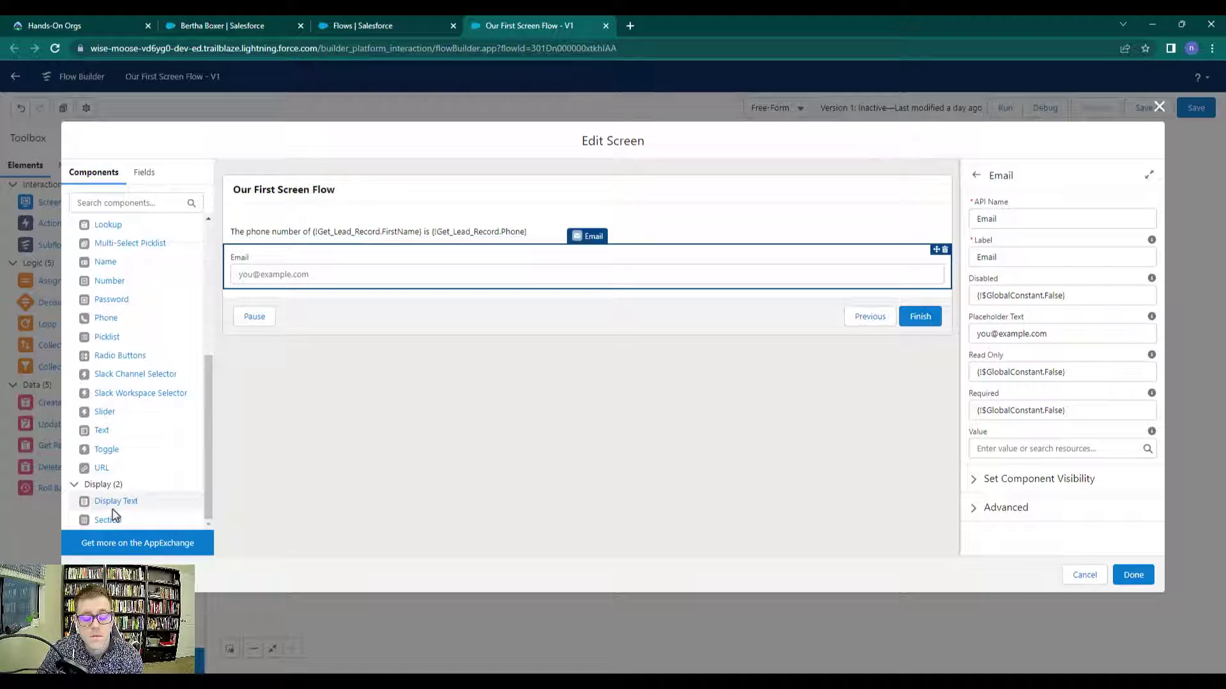
Add Display Text DisplayTextThree reading 'Please enter a new email for the lead:' above the Email input
drag(109, 501, 274, 249)
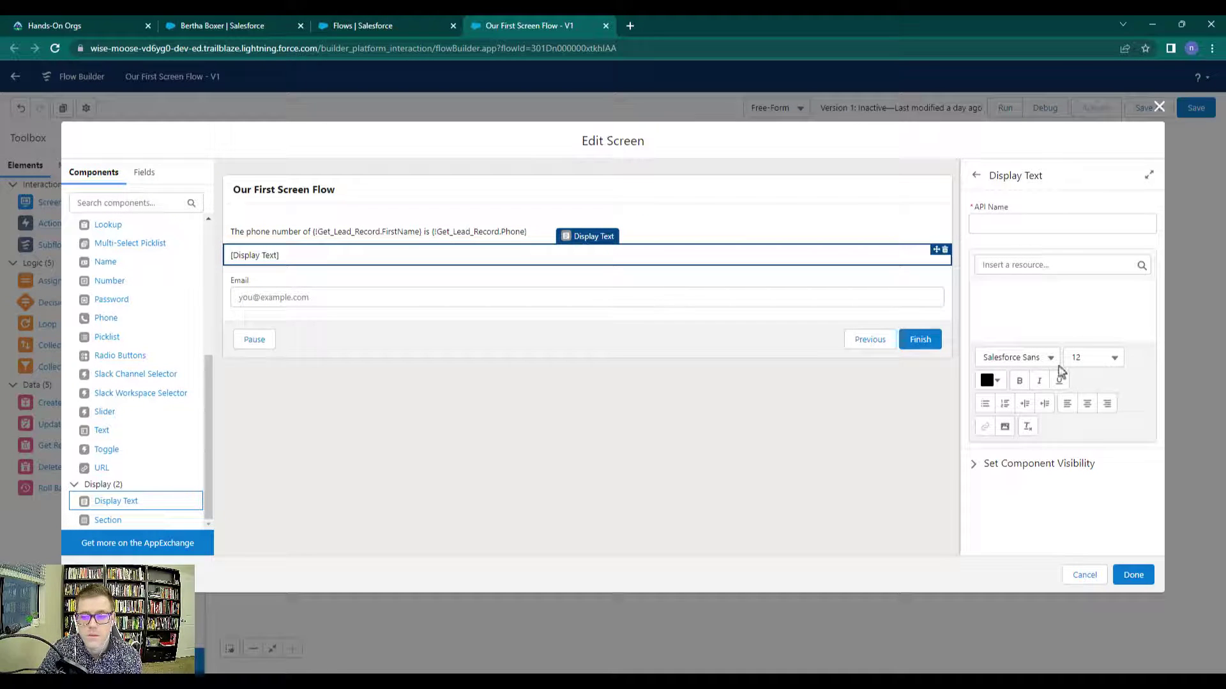
click(1021, 233)
text(Displa)
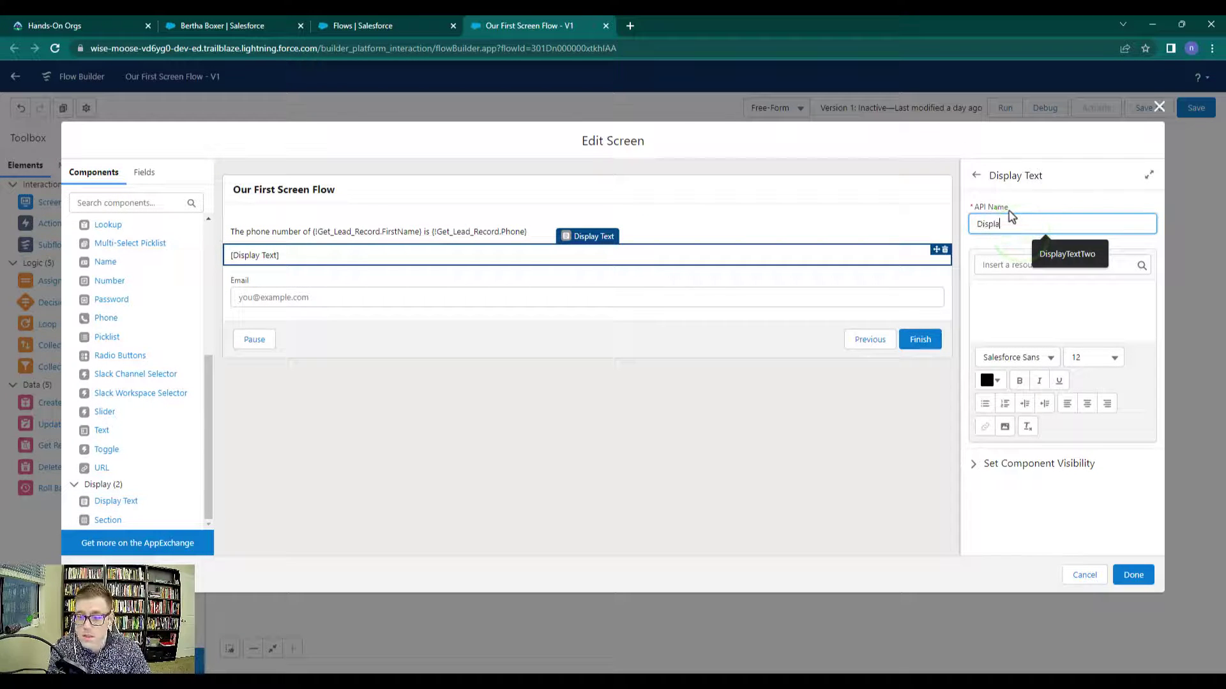
text(yTextThr)
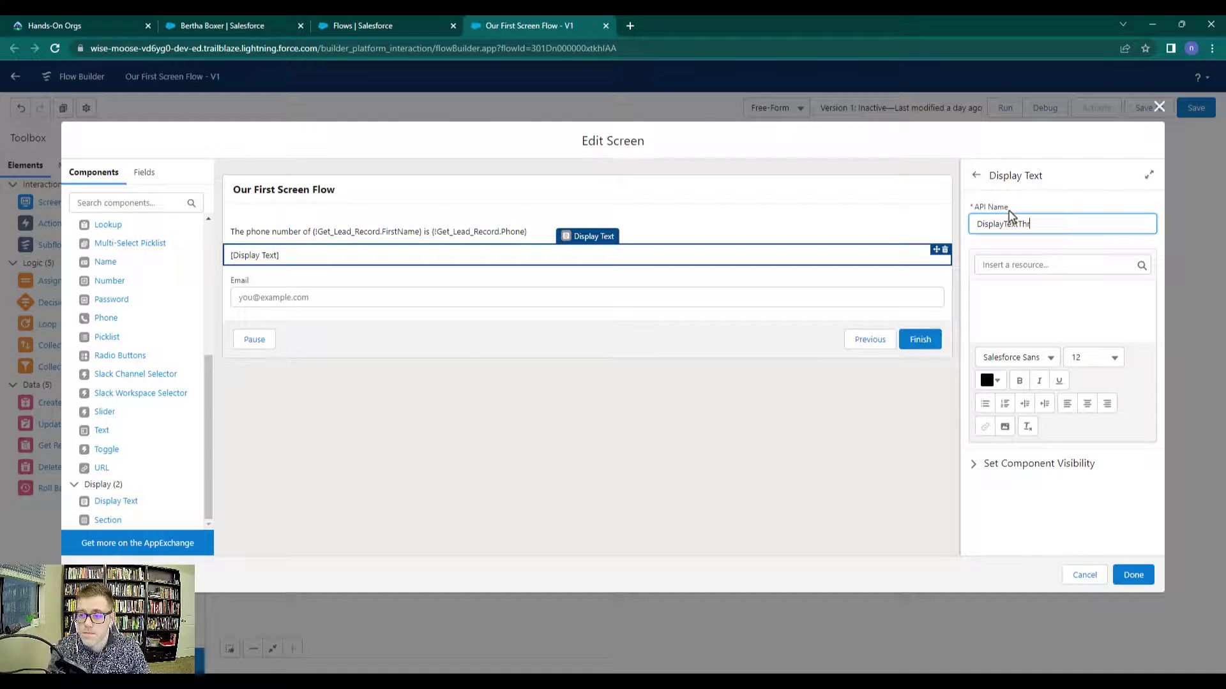
text(ee)
click(1052, 322)
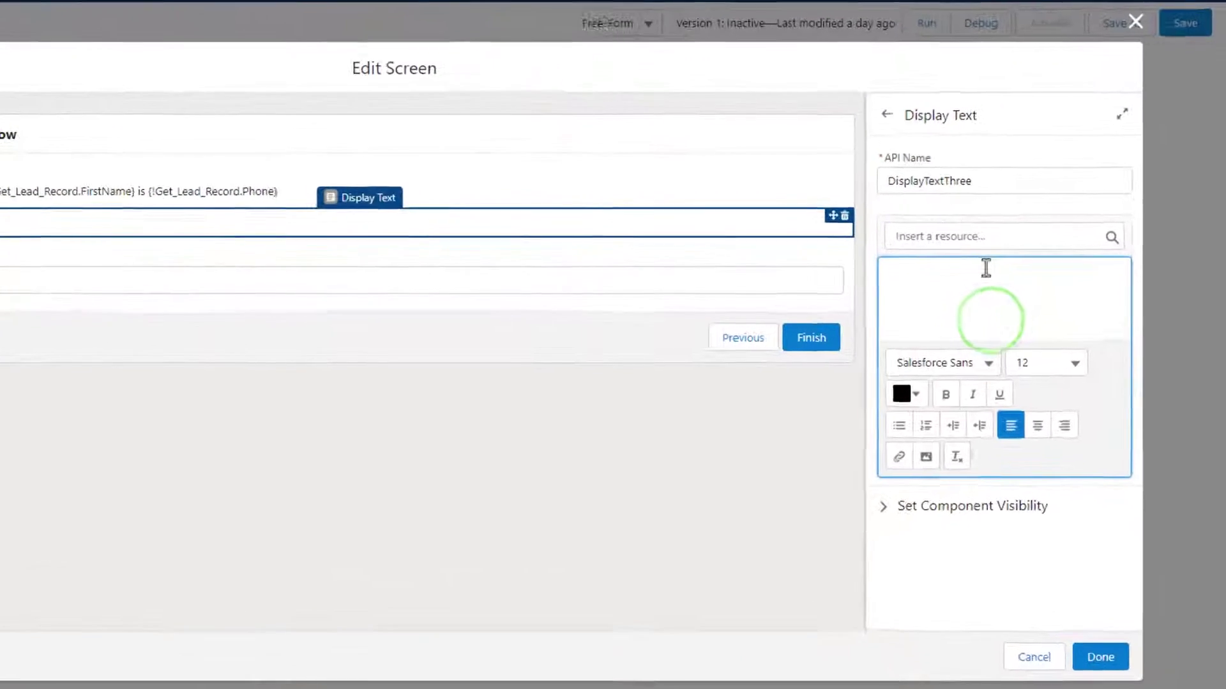
text(Please enter a new email for the lead)
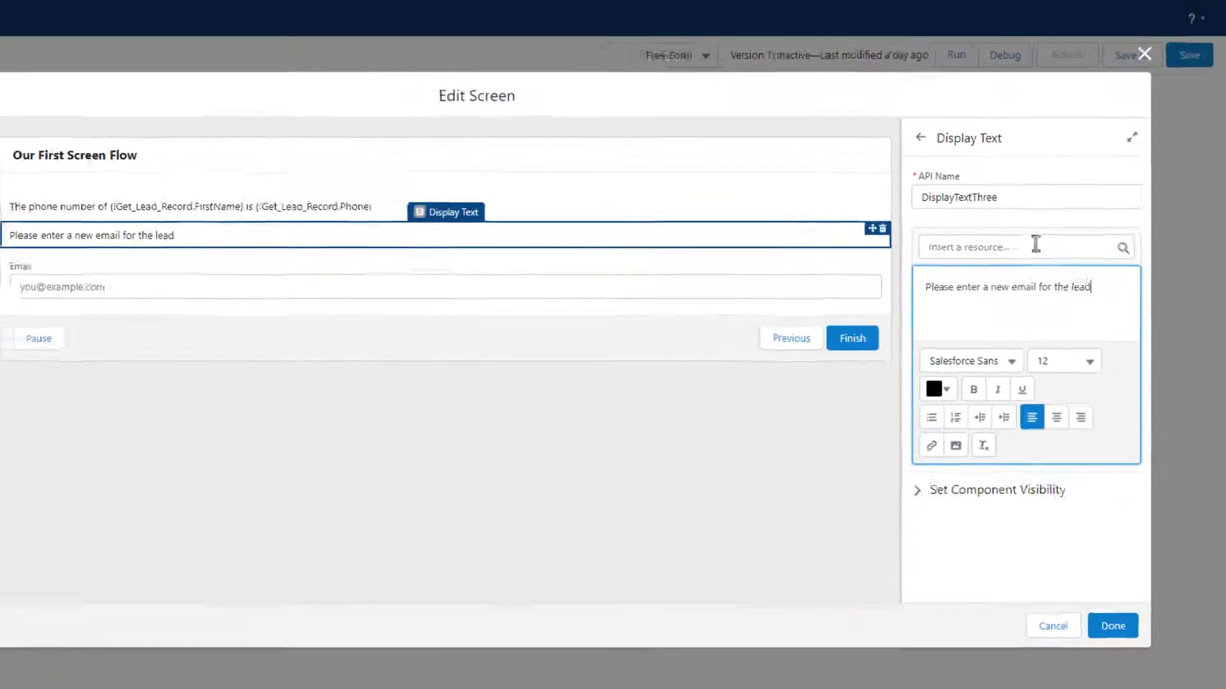
click(991, 200)
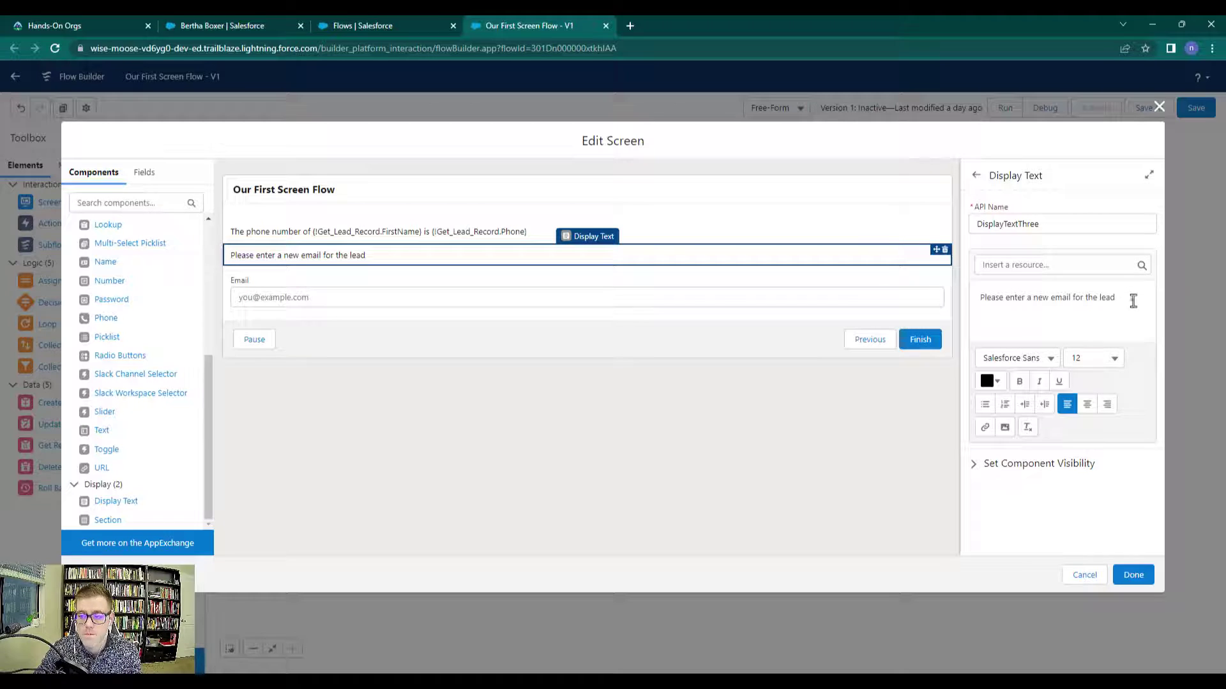
click(1130, 301)
text(:)
click(1098, 243)
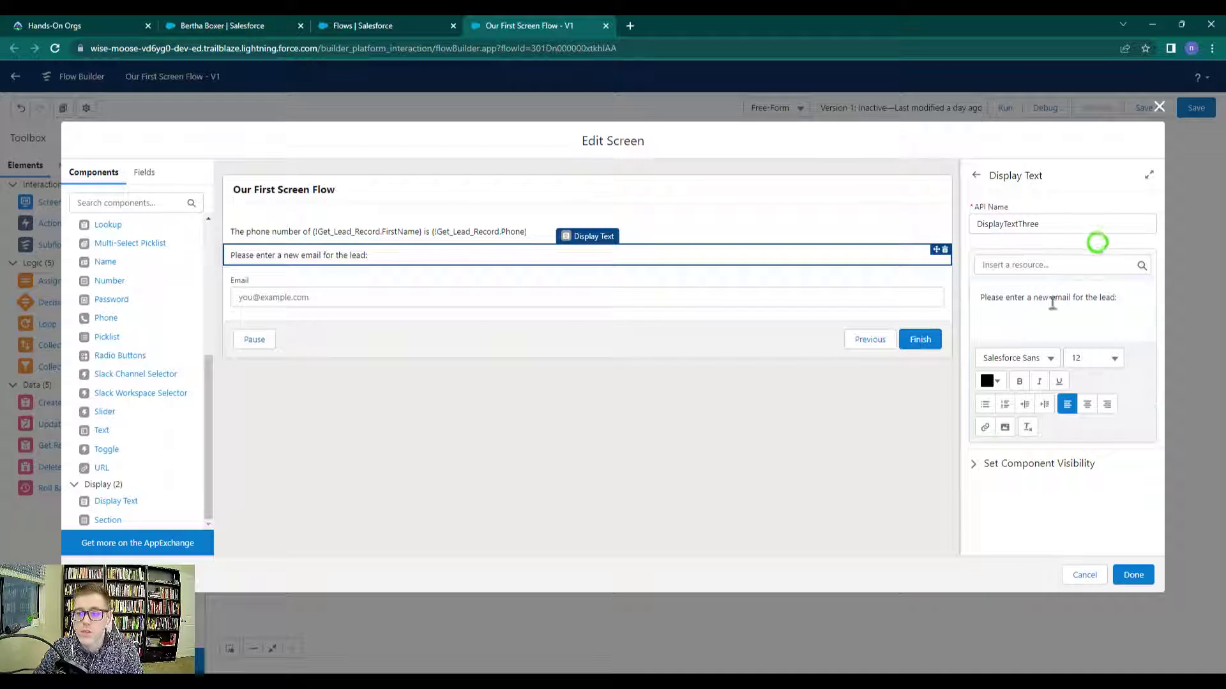
click(670, 415)
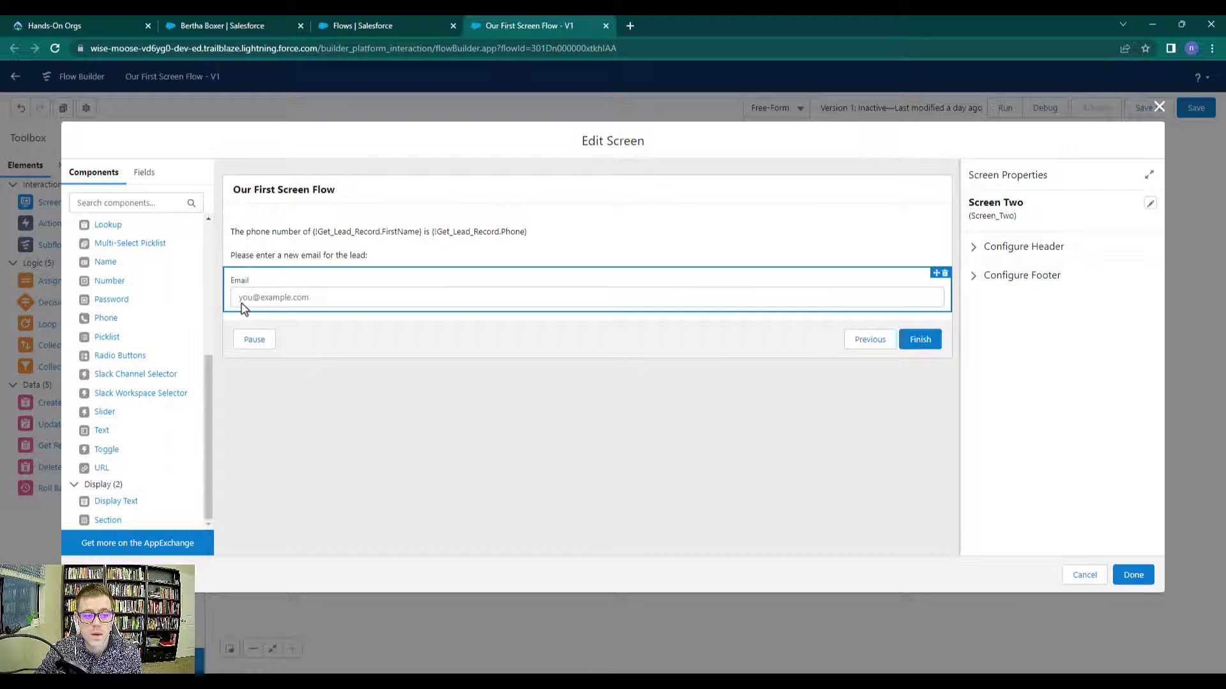
Save Screen Two and add an Update Records element with API name Update_Lead after it
click(1134, 576)
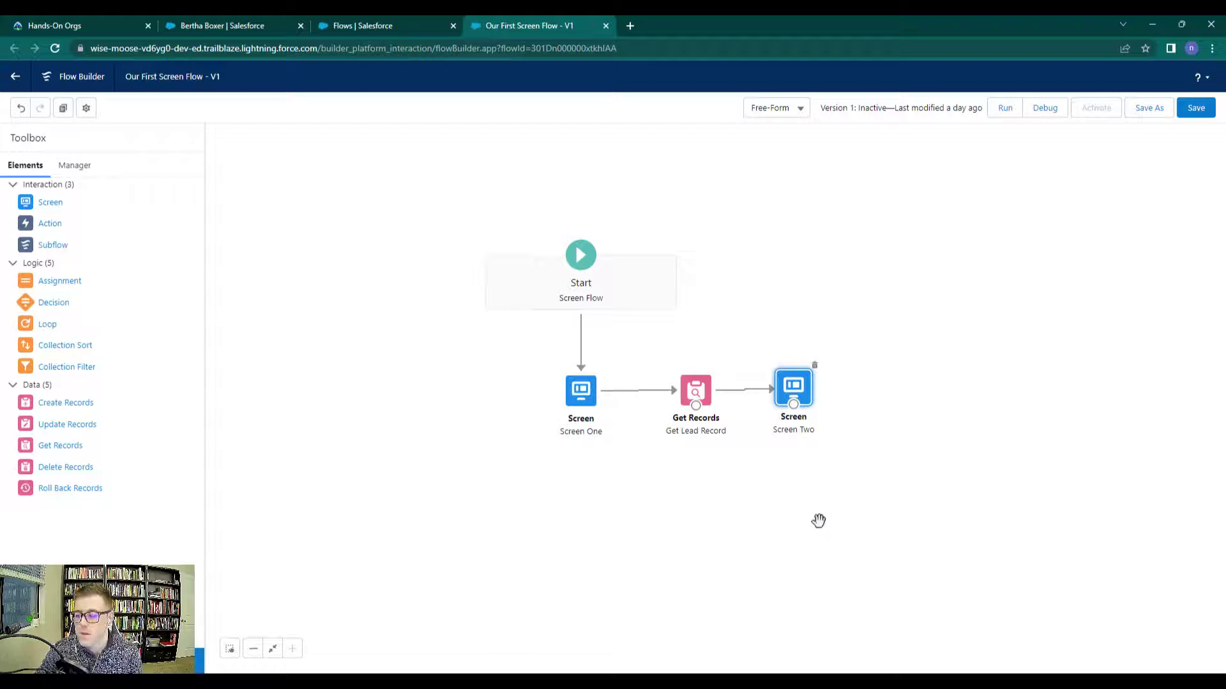
drag(56, 432, 872, 377)
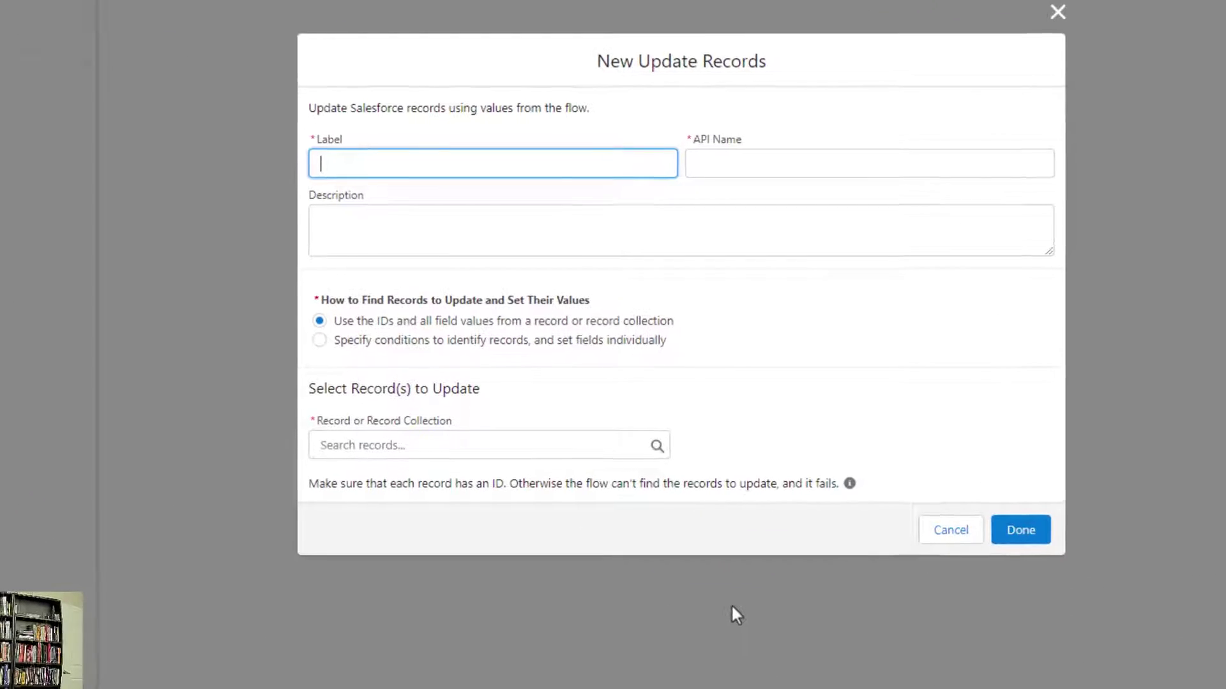
text(Update Lead)
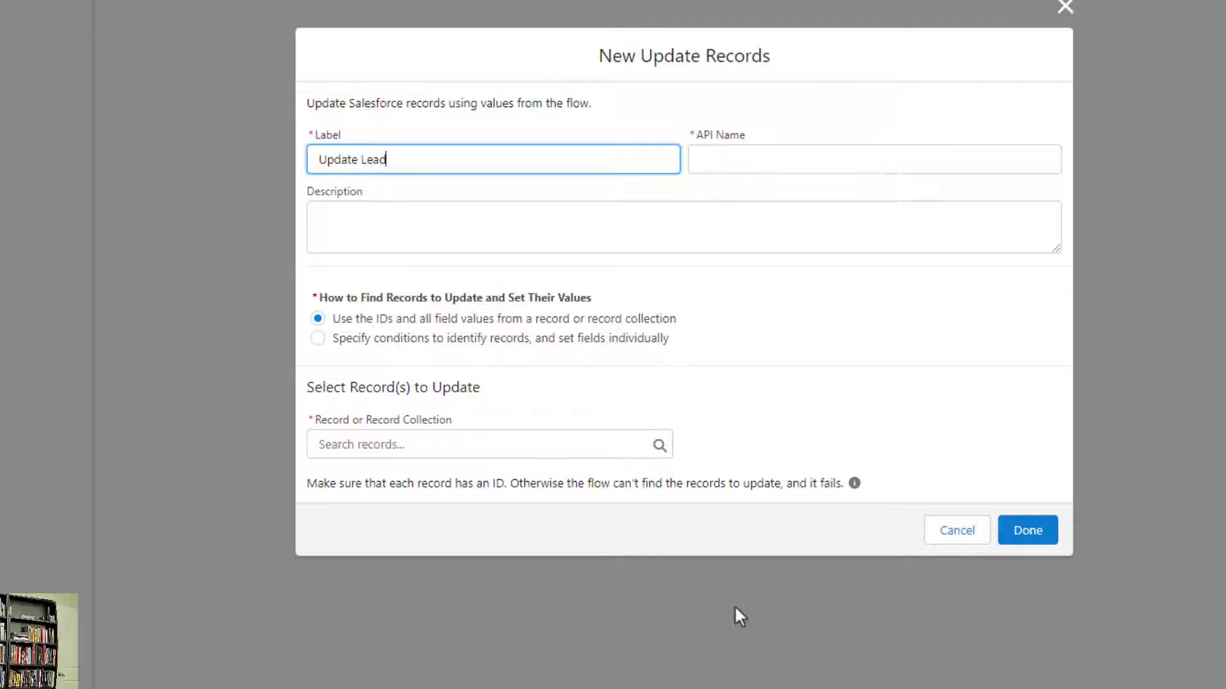
key(Tab)
click(803, 362)
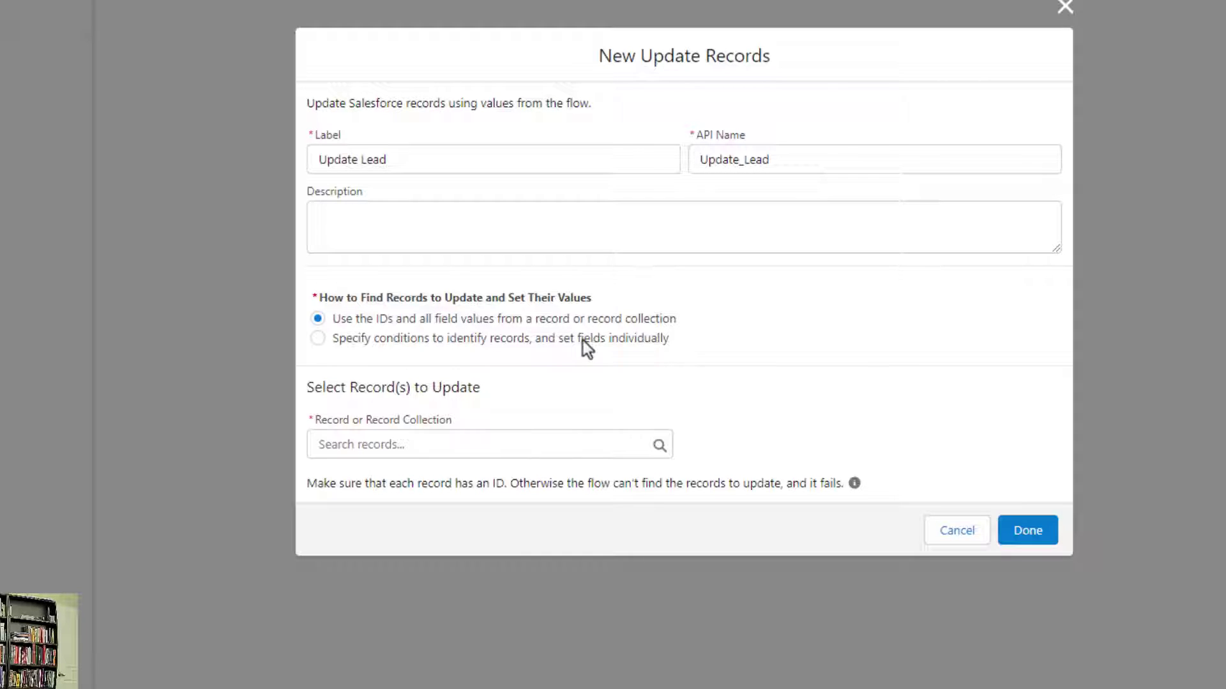
Choose to specify conditions for the records to update and set the object to Lead
click(393, 443)
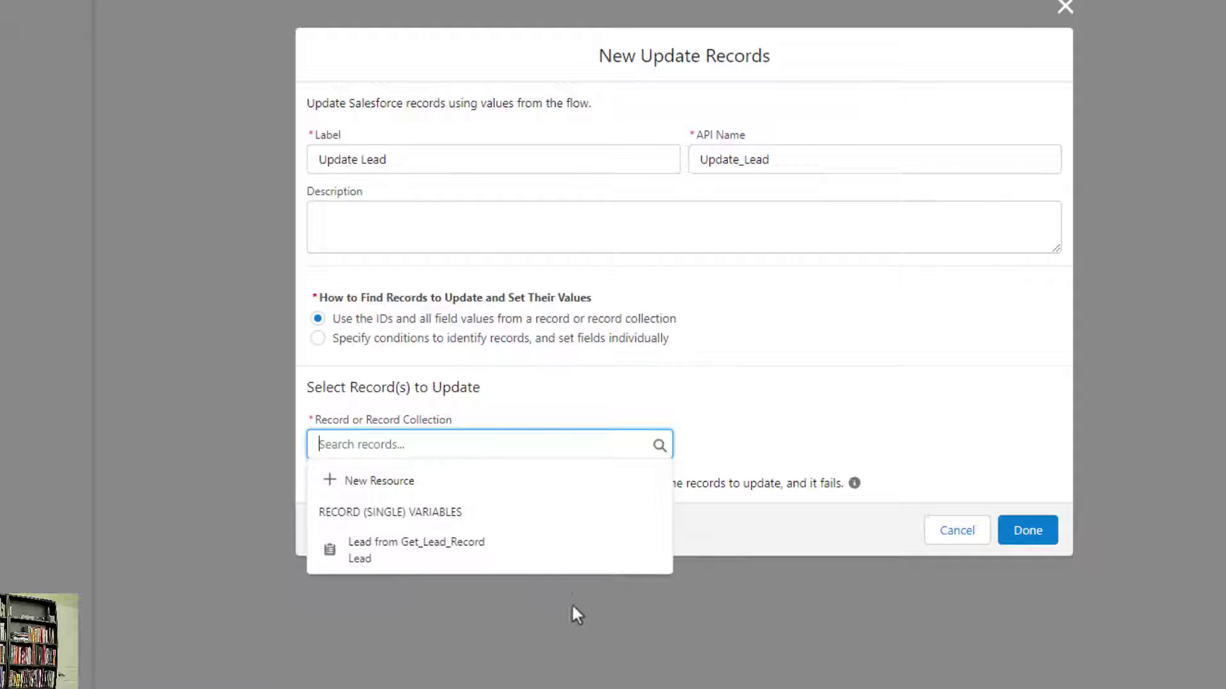
key(Tab)
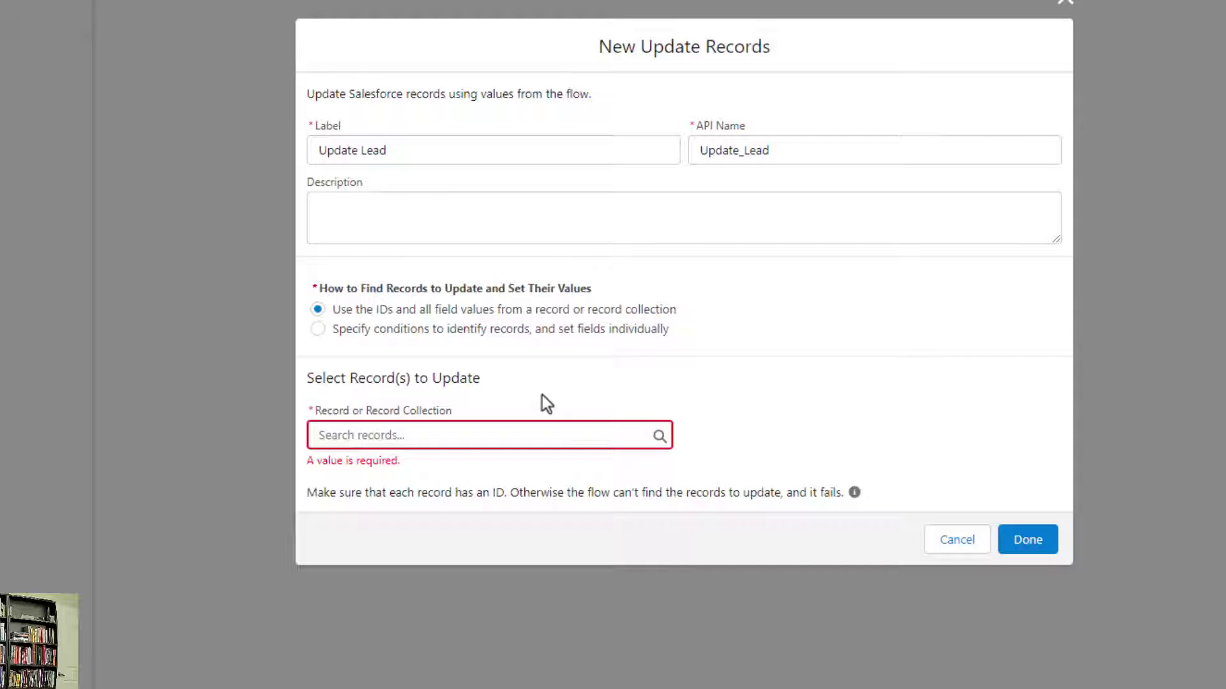
click(457, 432)
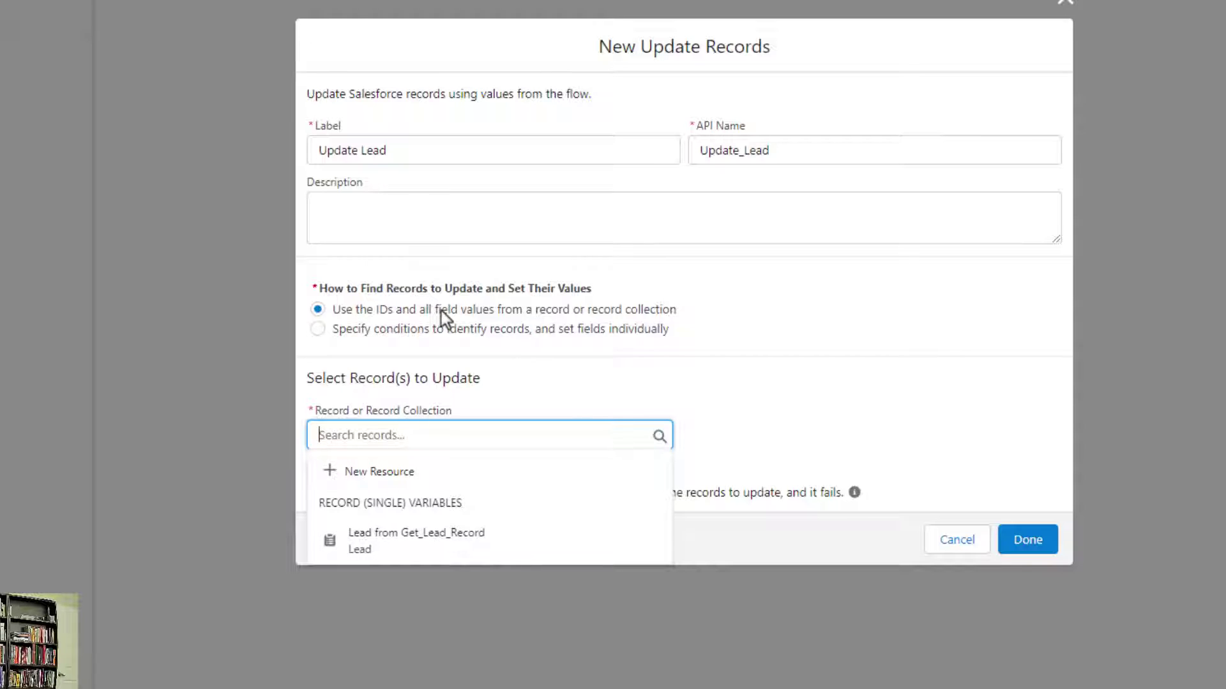
click(317, 328)
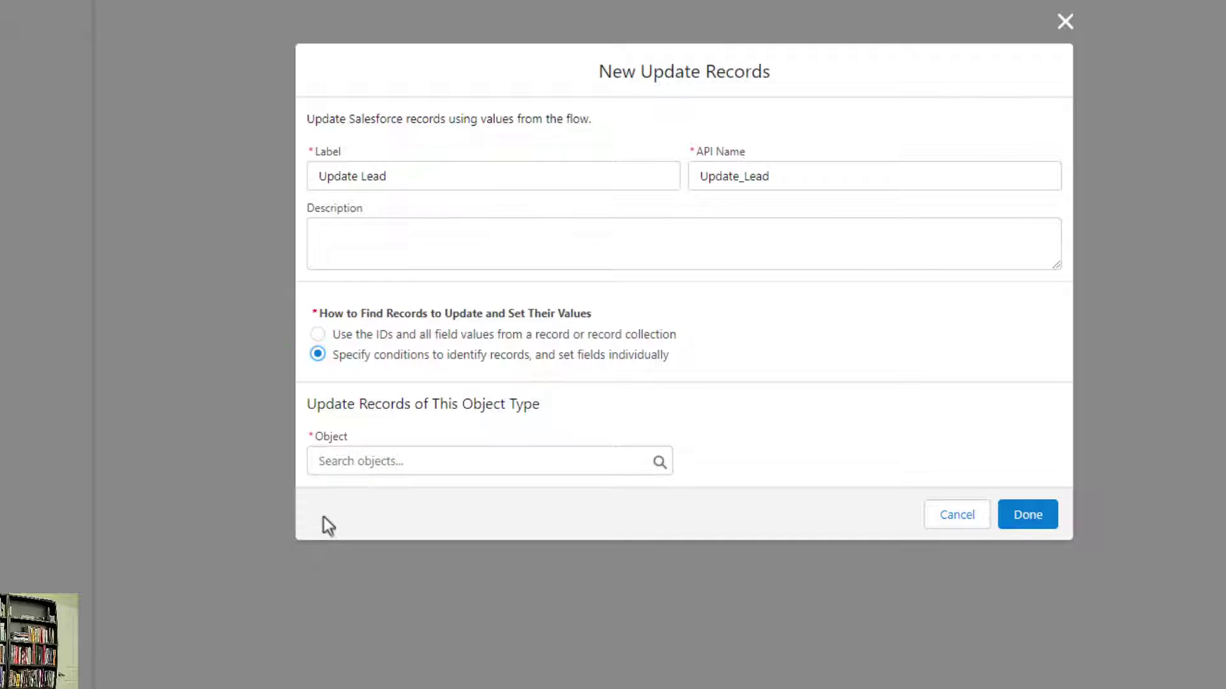
click(391, 454)
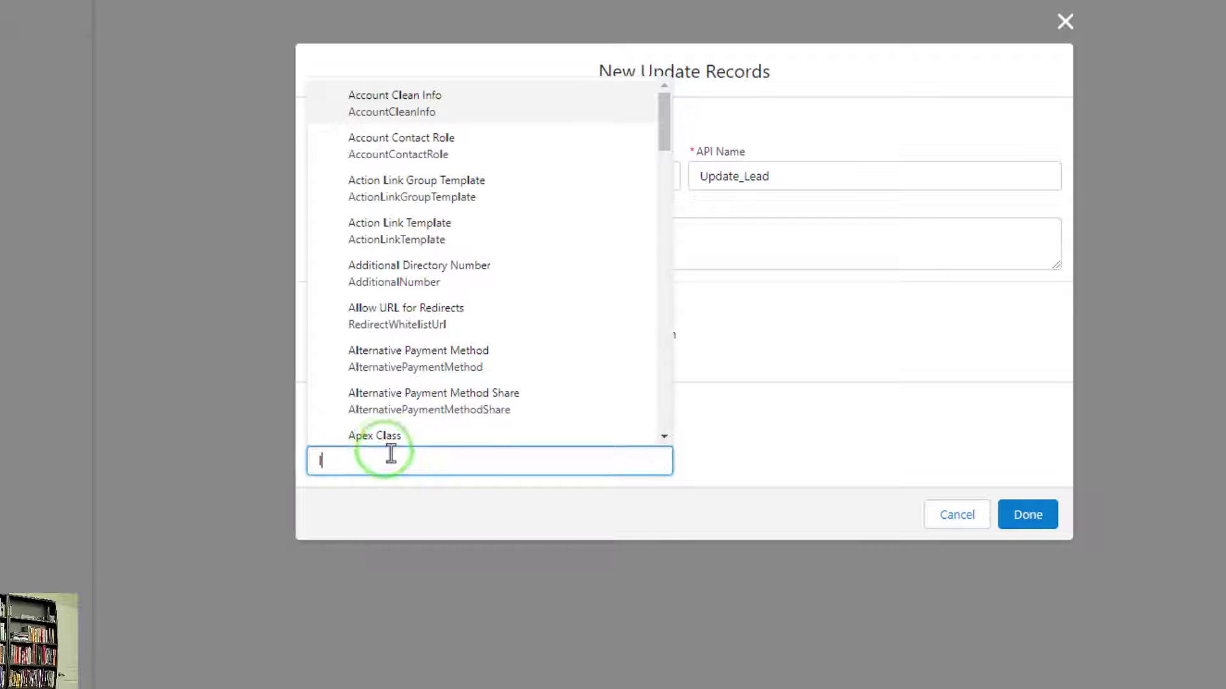
text(lead)
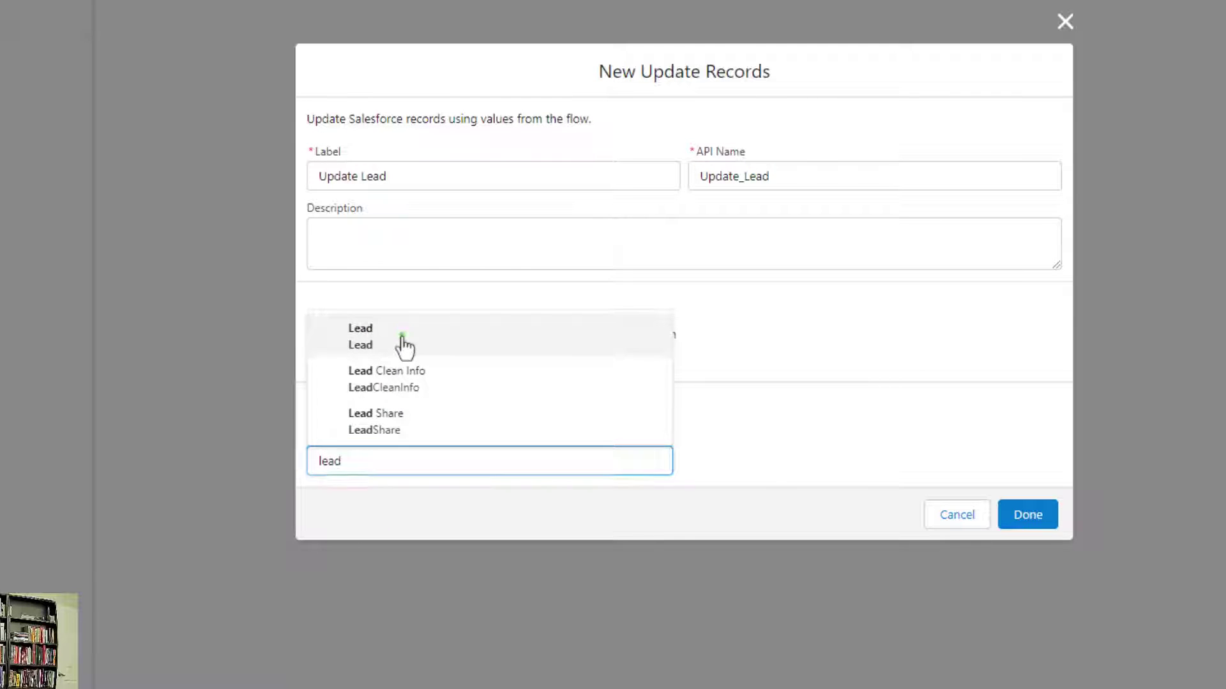
click(404, 348)
scroll(734, 338, down, 2)
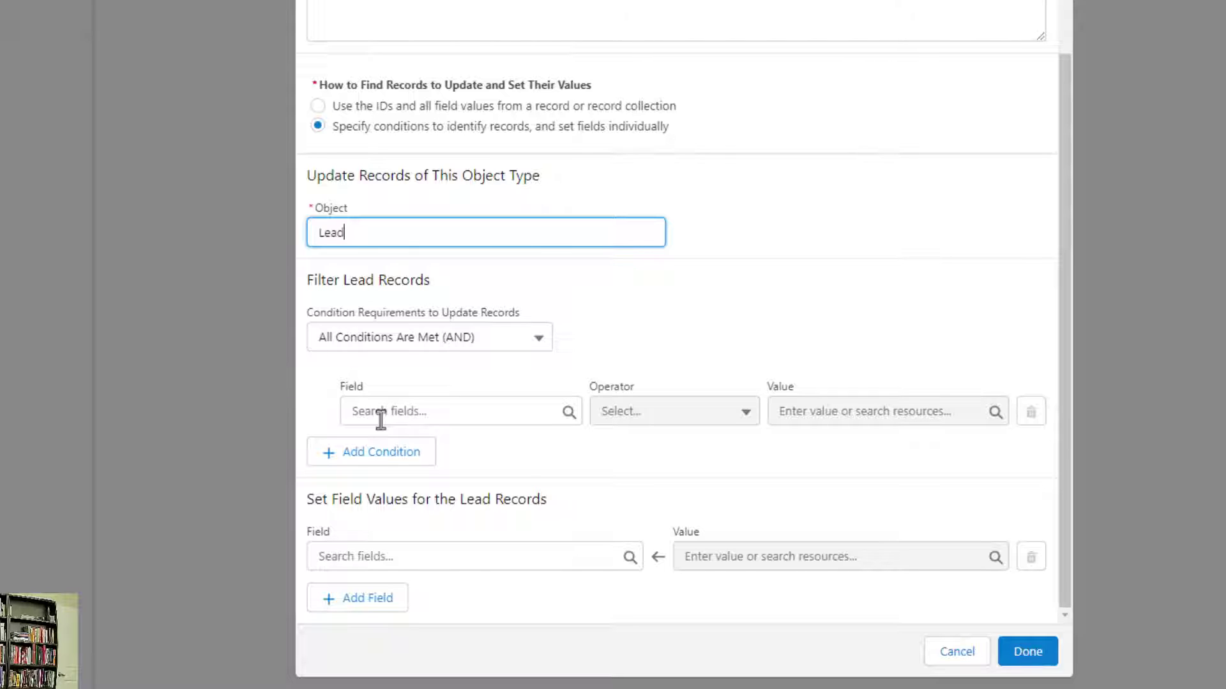
click(378, 415)
Add the filter condition Id Equals the Id of the Get_Lead_Record lead
click(449, 411)
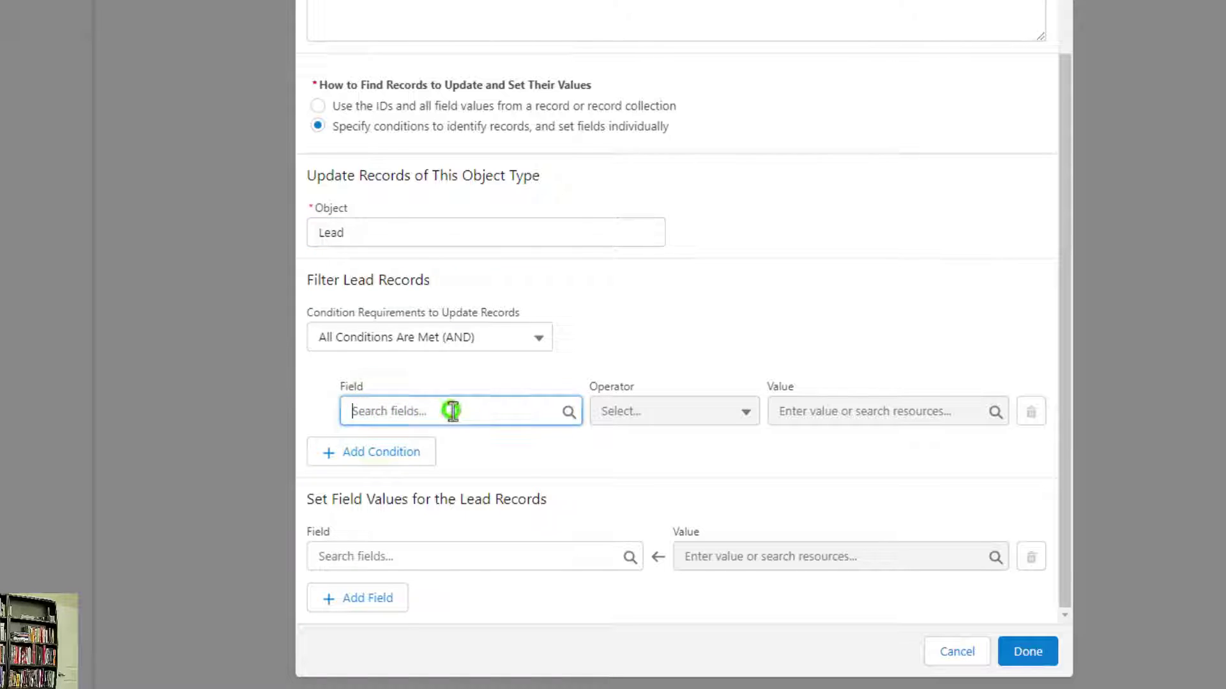
text(id)
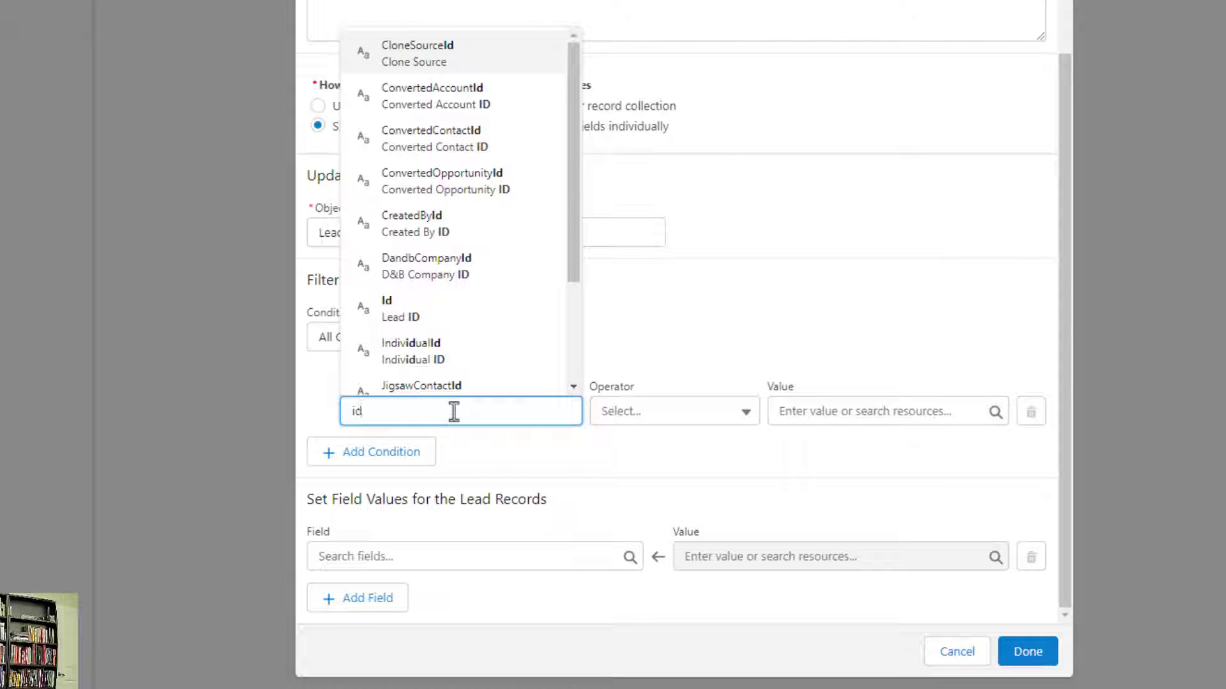
click(483, 311)
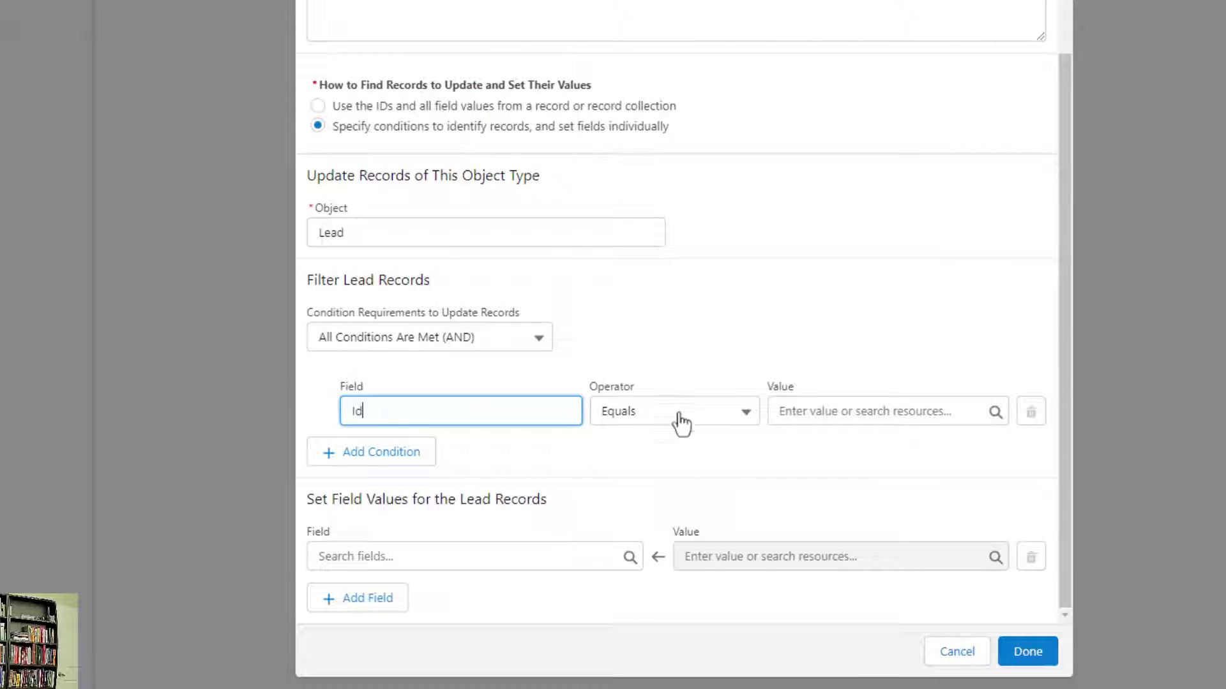
click(904, 409)
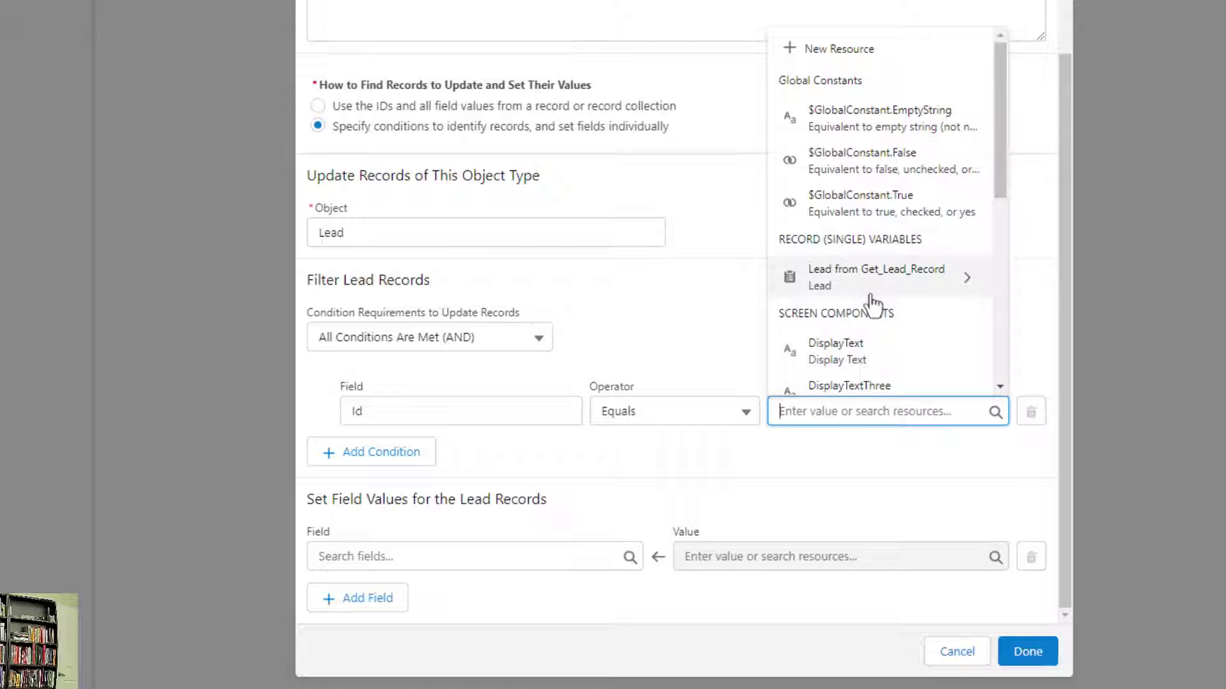
click(855, 290)
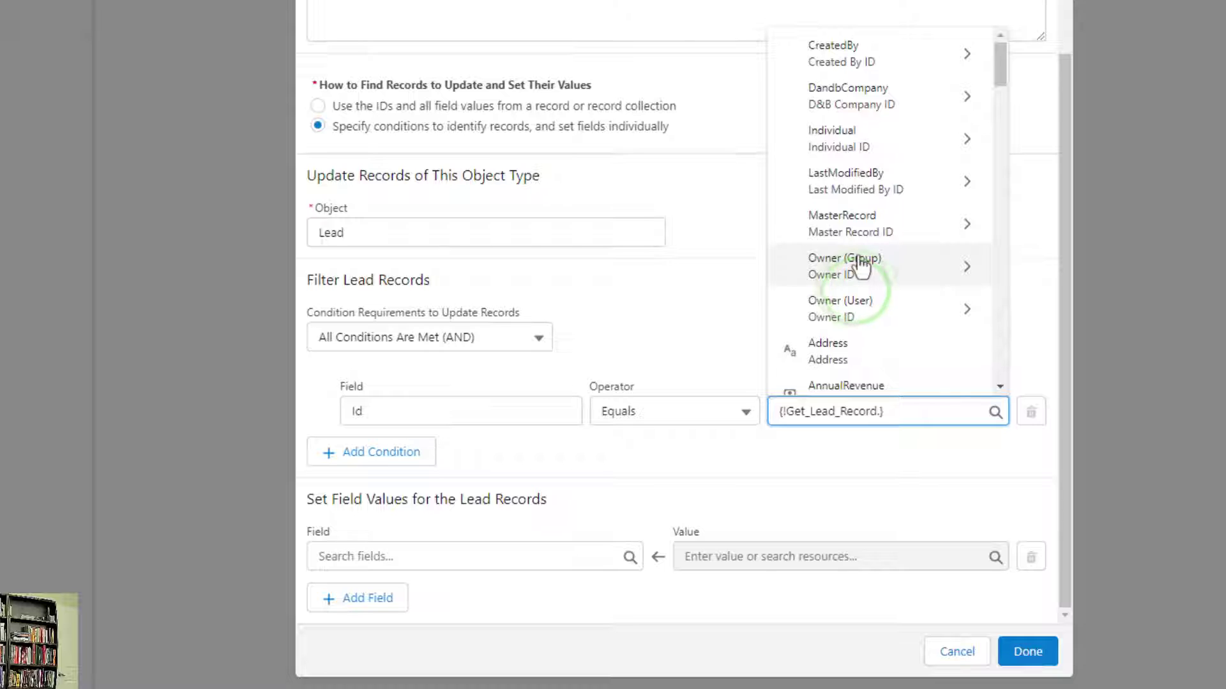
scroll(849, 182, down, 1)
scroll(849, 182, down, 10)
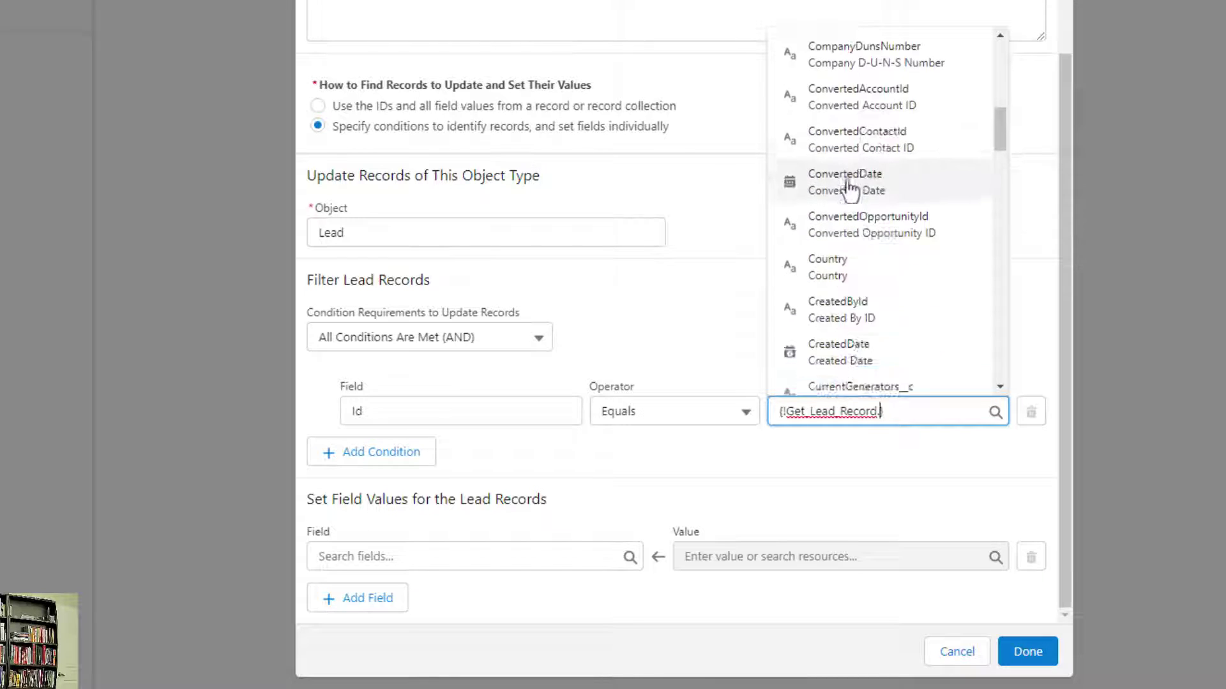
scroll(872, 112, down, 4)
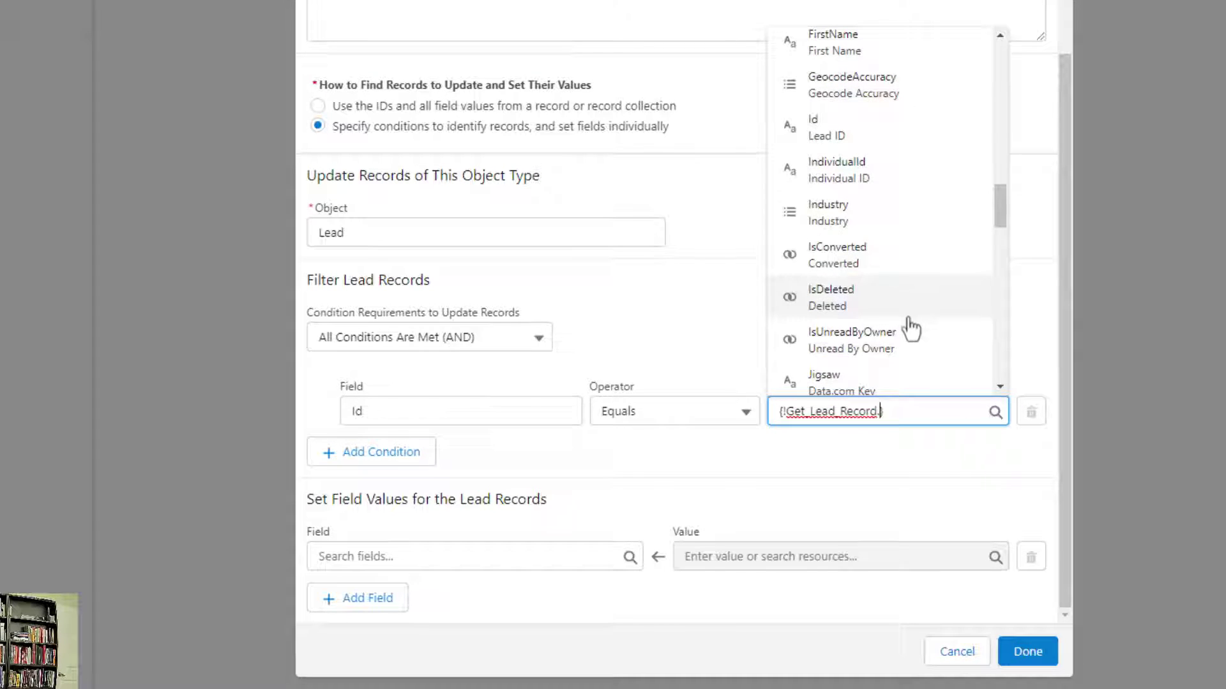
scroll(893, 287, up, 2)
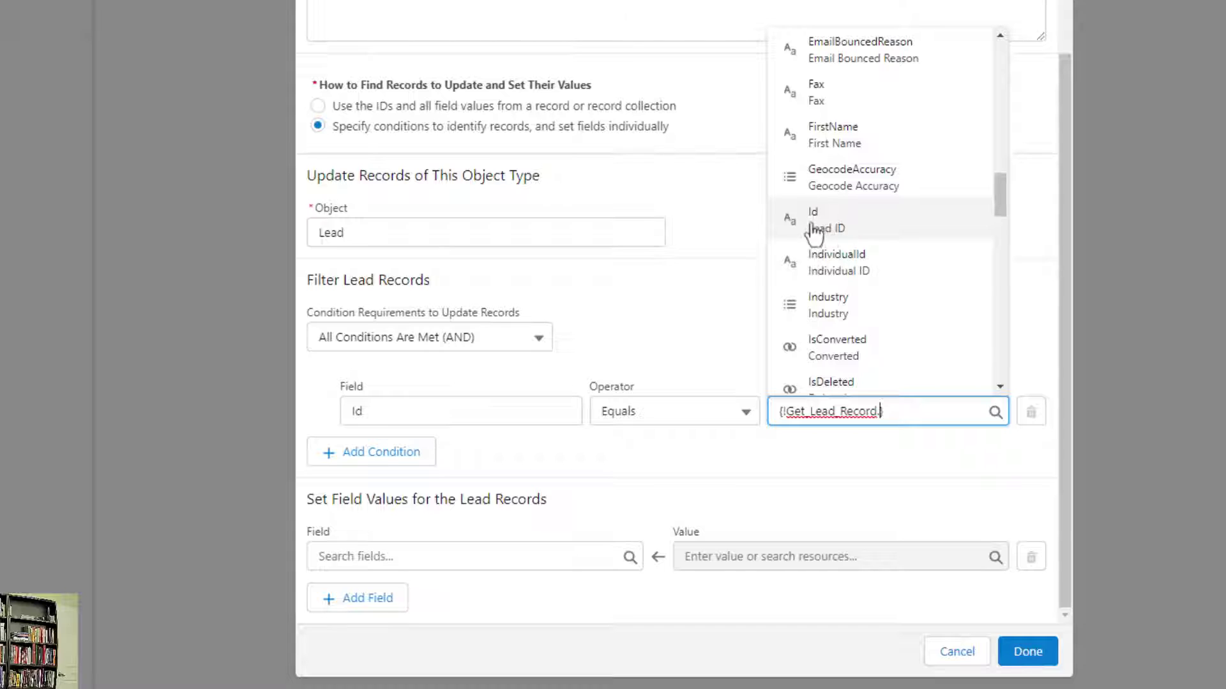
click(855, 226)
click(797, 318)
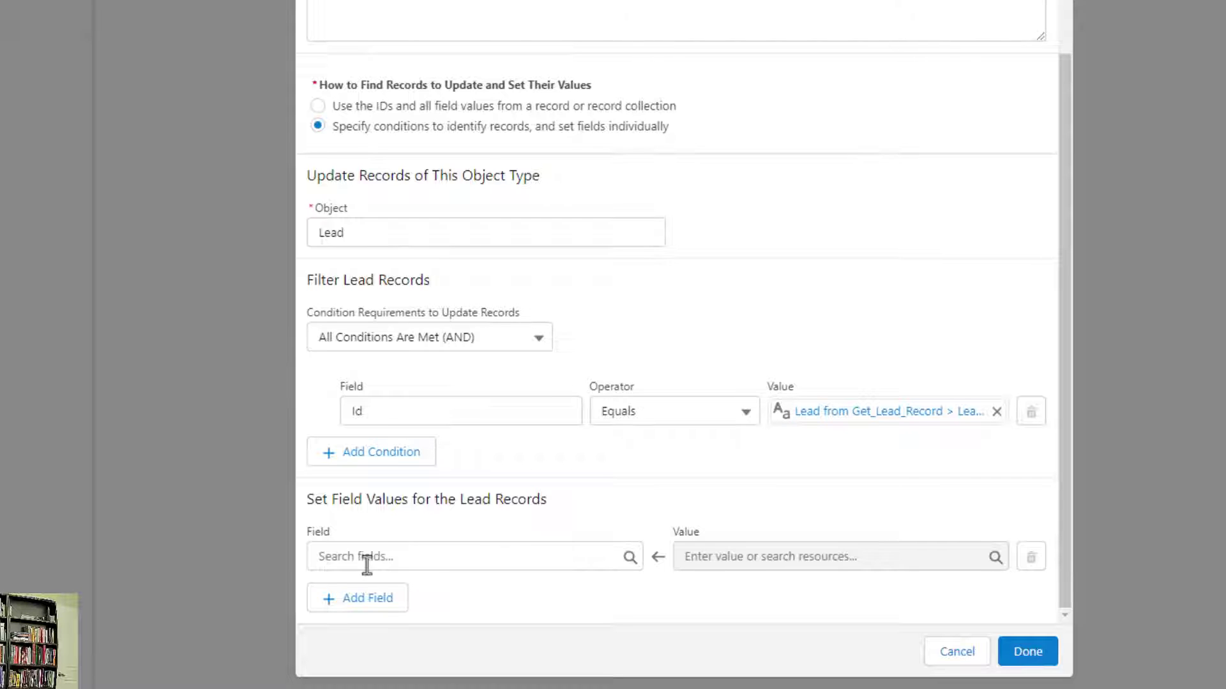
Set Update Lead's Email field to the Email screen component's value and confirm the element
click(431, 568)
scroll(482, 397, down, 2)
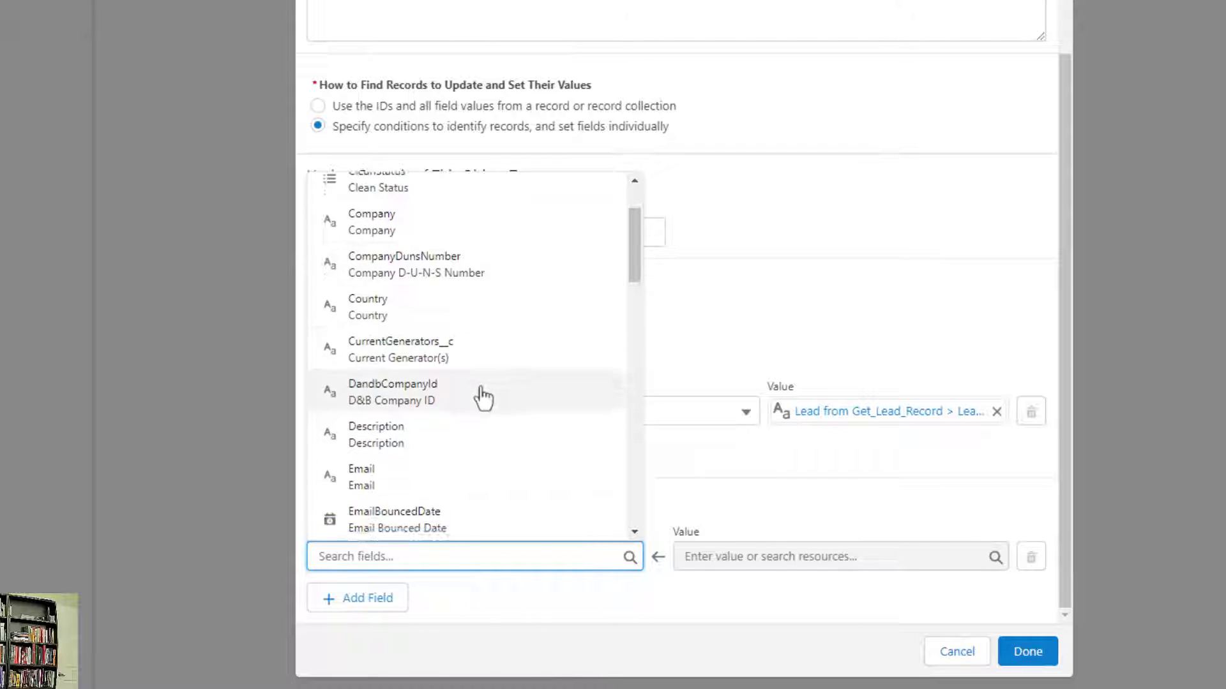
scroll(484, 397, down, 2)
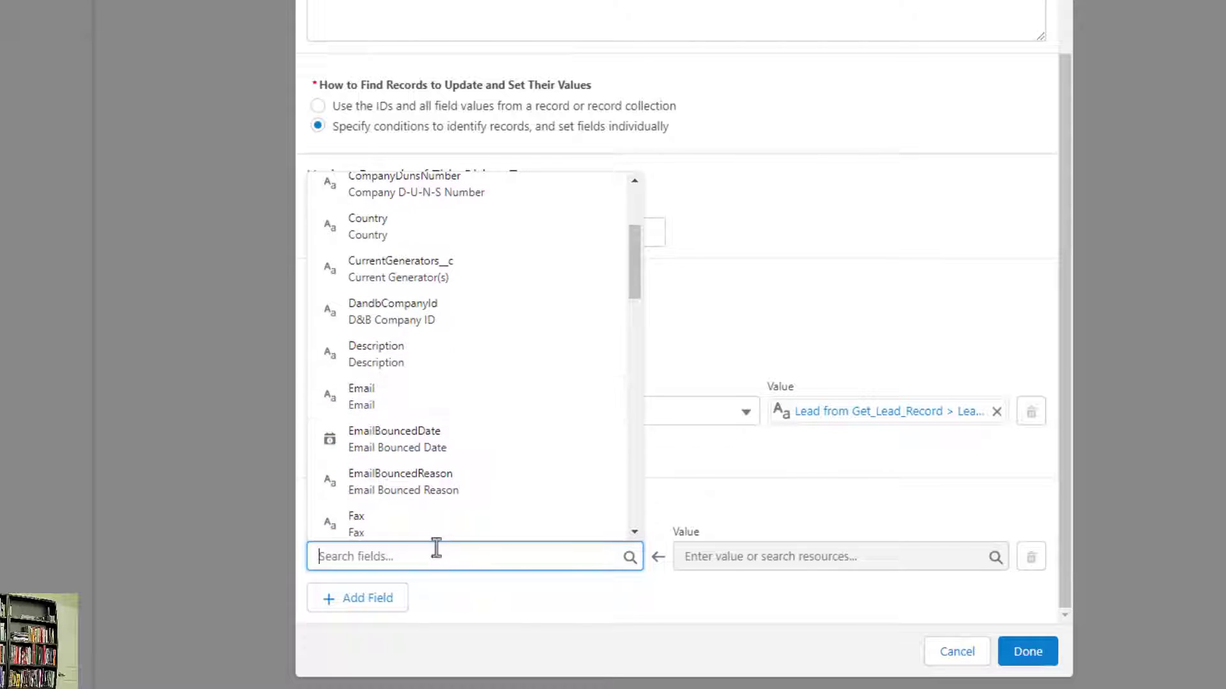
click(454, 415)
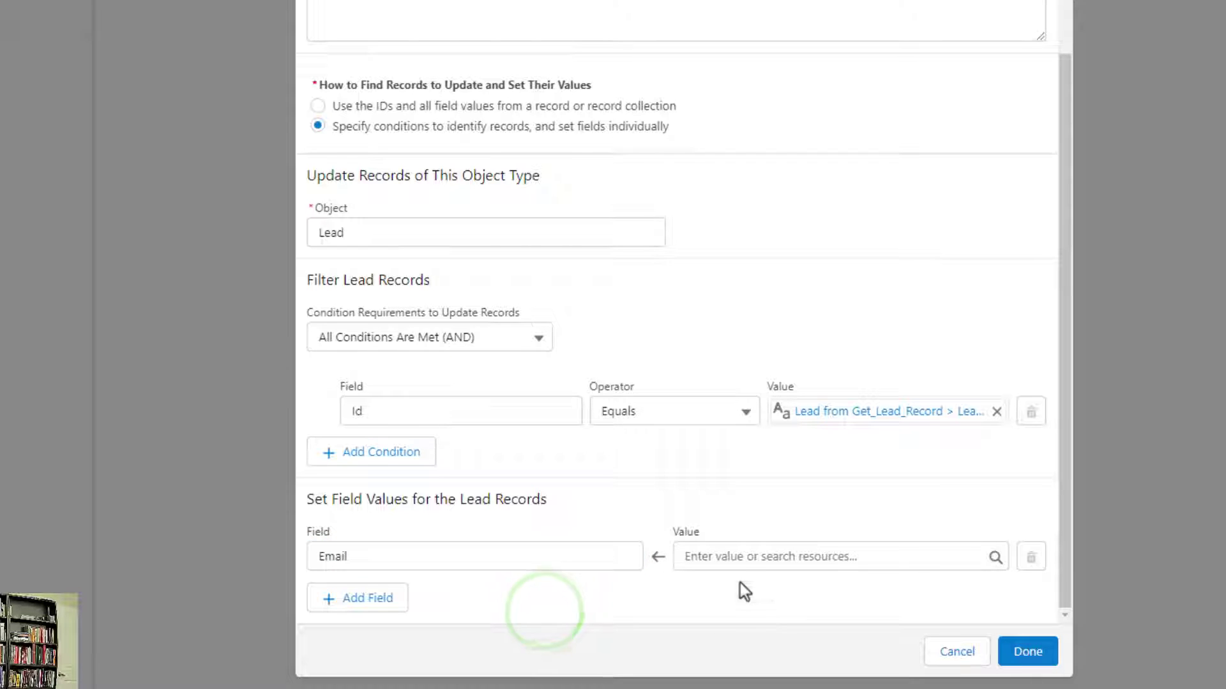
click(790, 556)
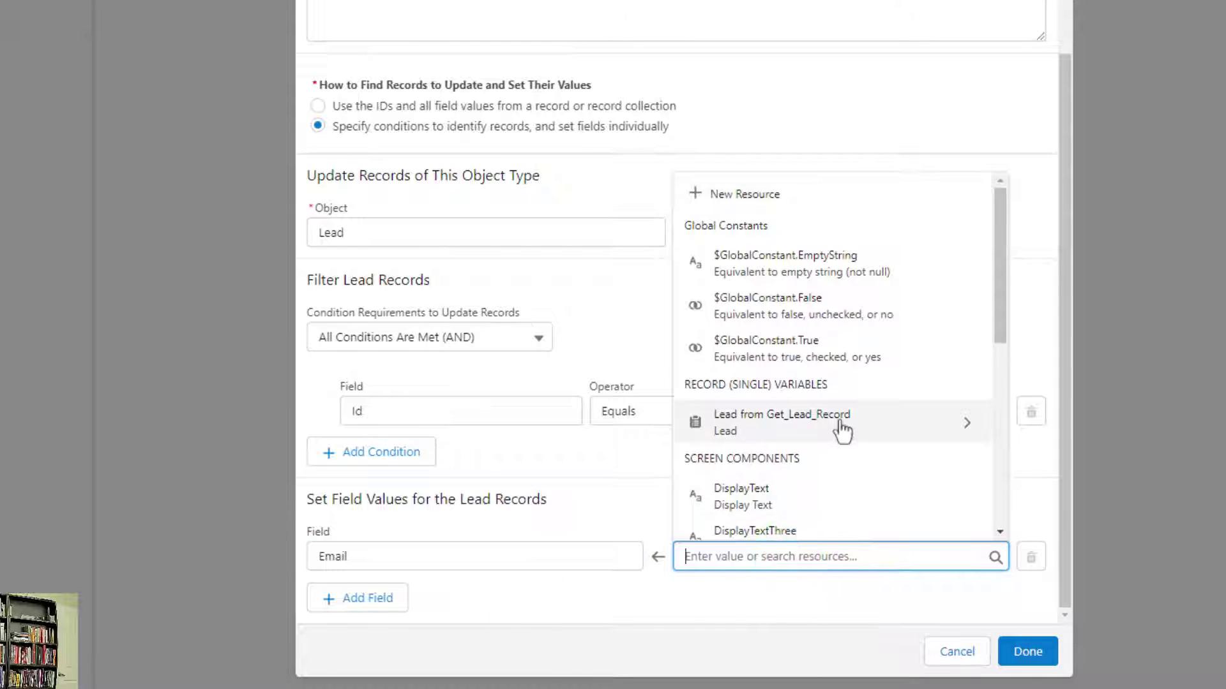
scroll(837, 425, down, 3)
scroll(839, 277, down, 2)
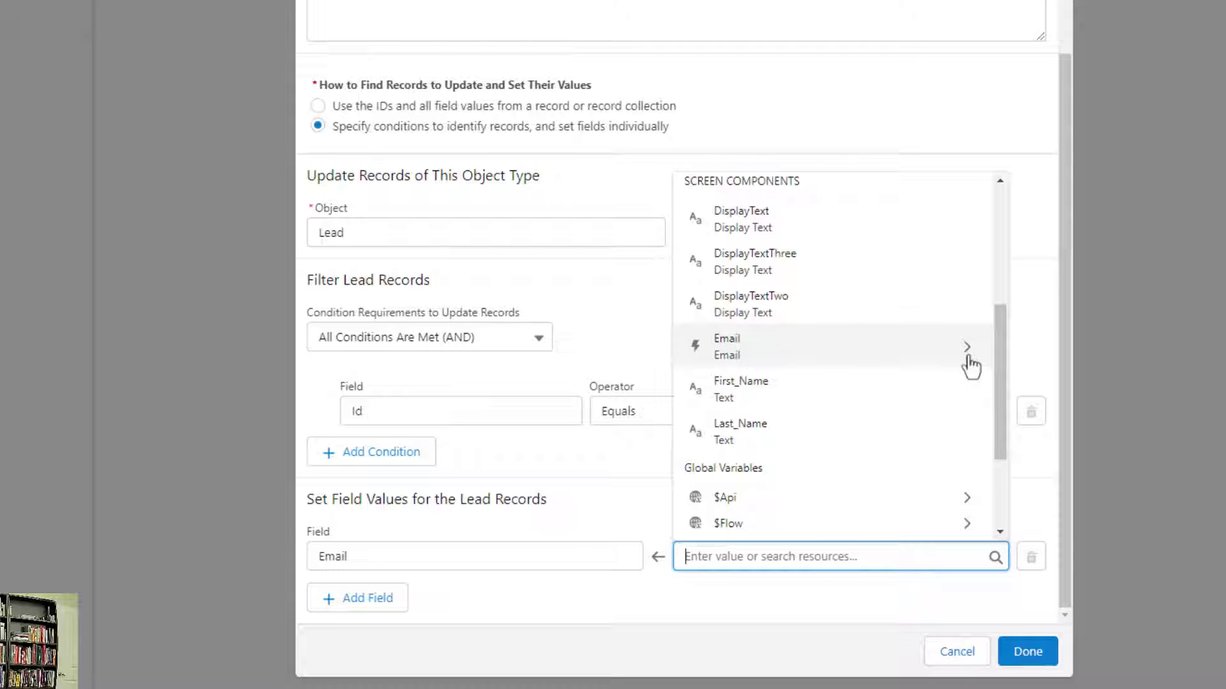
click(870, 367)
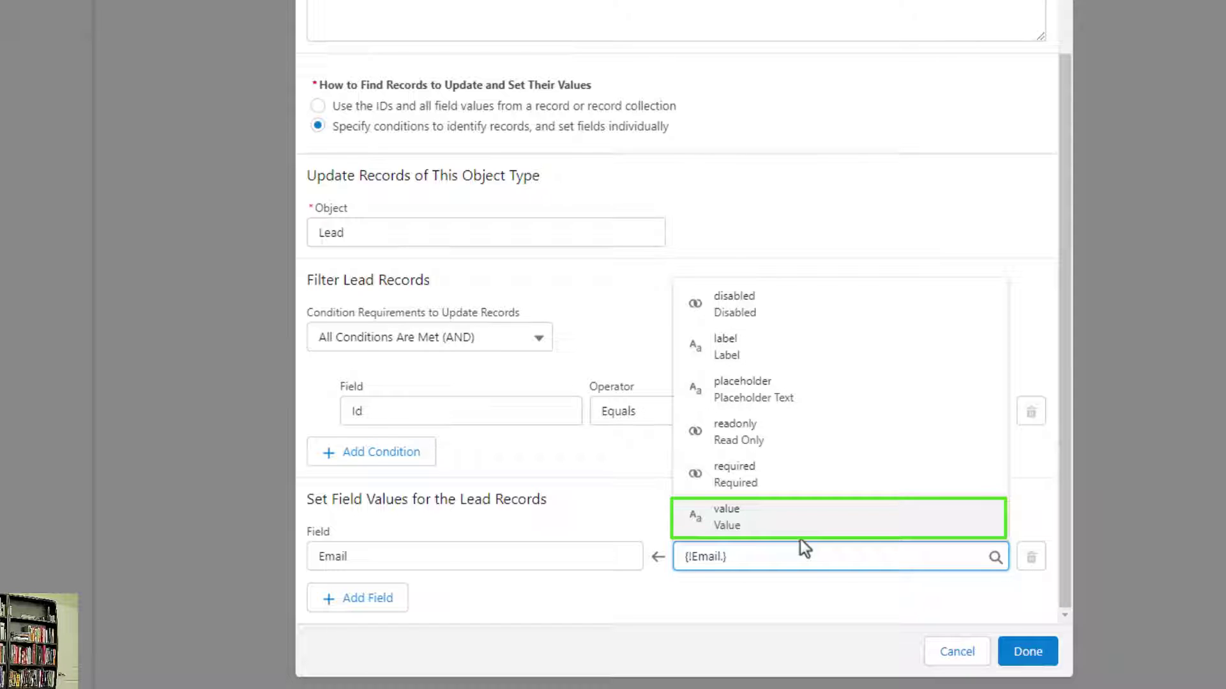
click(734, 524)
click(768, 494)
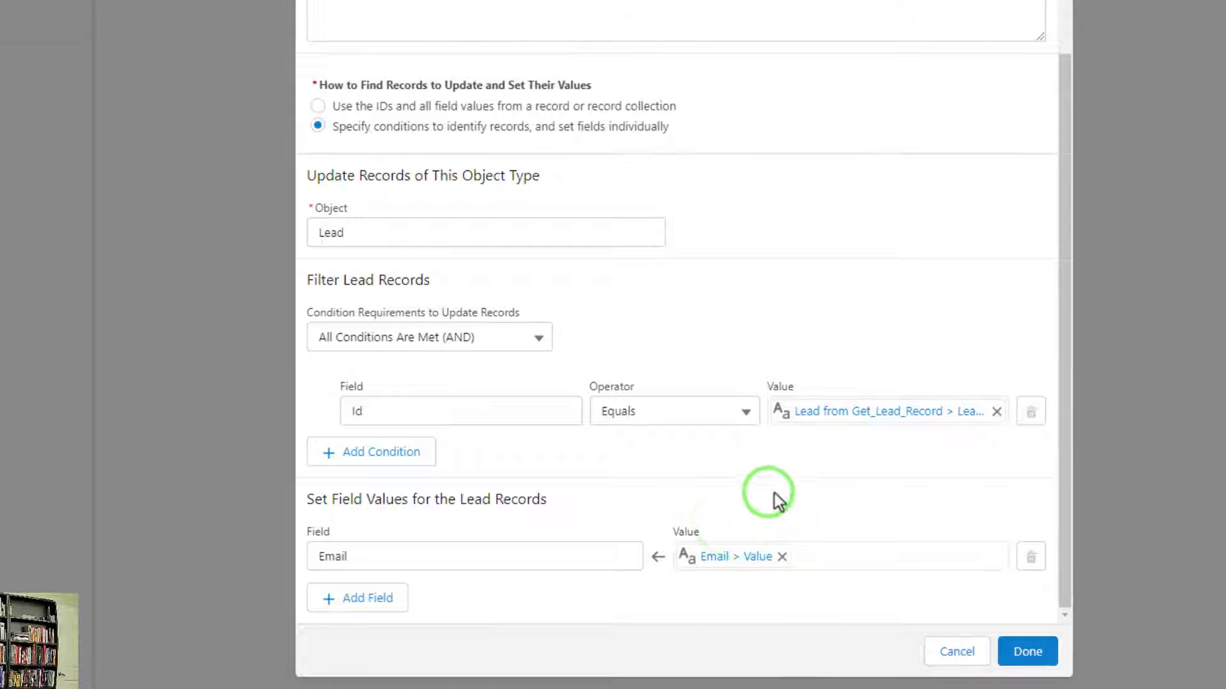
click(1027, 651)
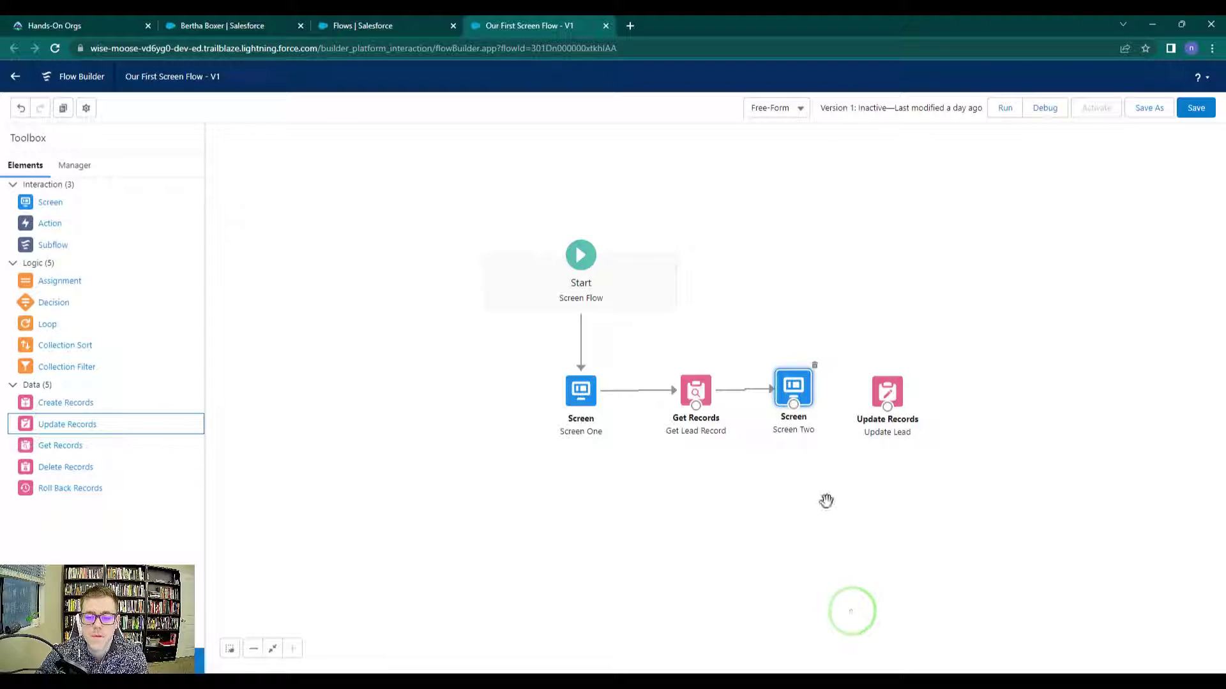
Connect Screen Two to Update Lead, save the flow, then switch to the lead's record tab
drag(793, 404, 896, 385)
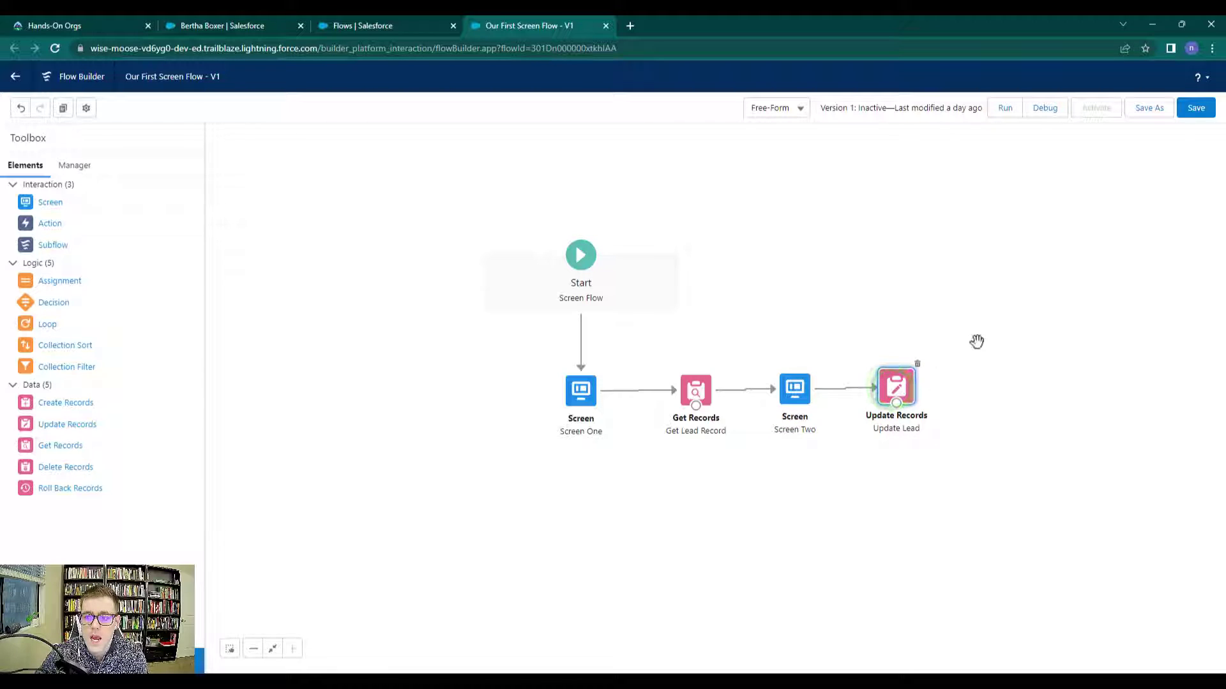
click(1196, 108)
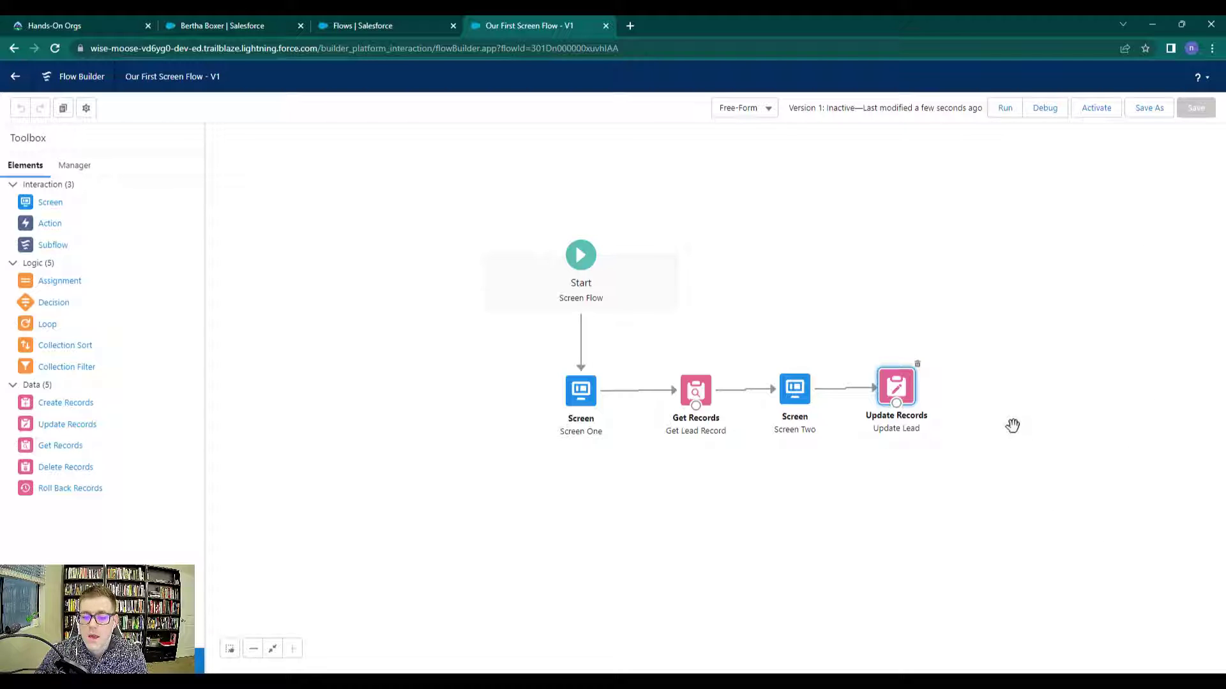
click(253, 31)
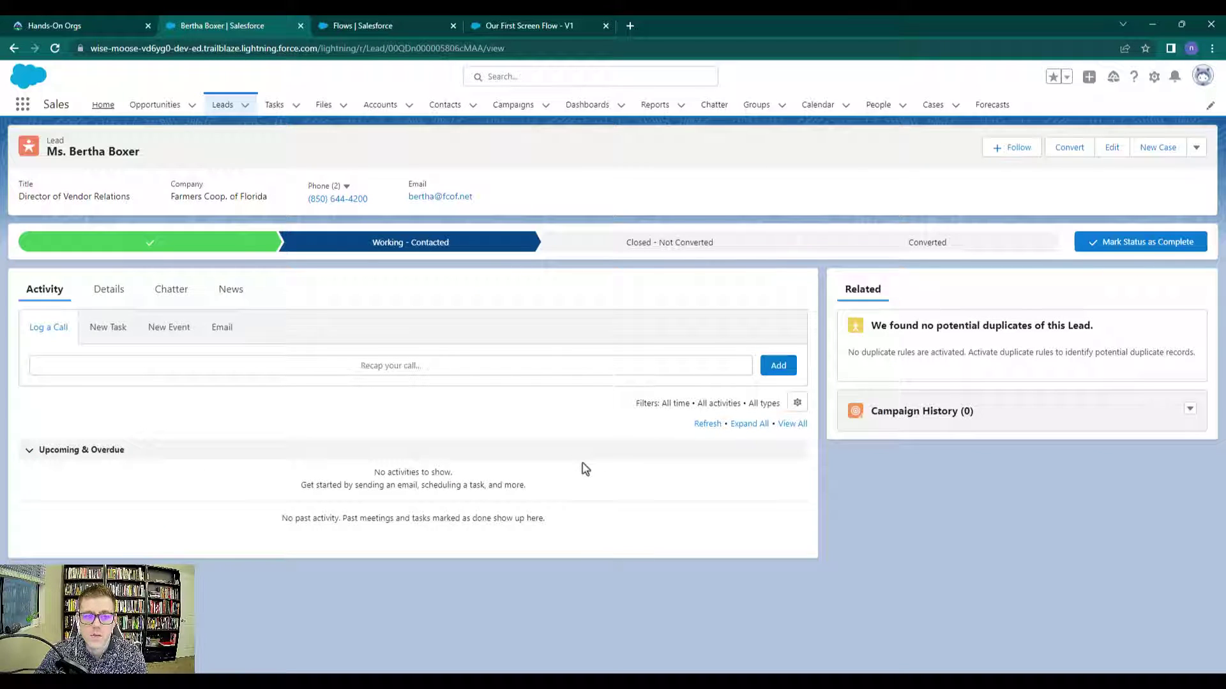
View the lead's Details, then return to Flow Builder and start a Debug run
click(101, 294)
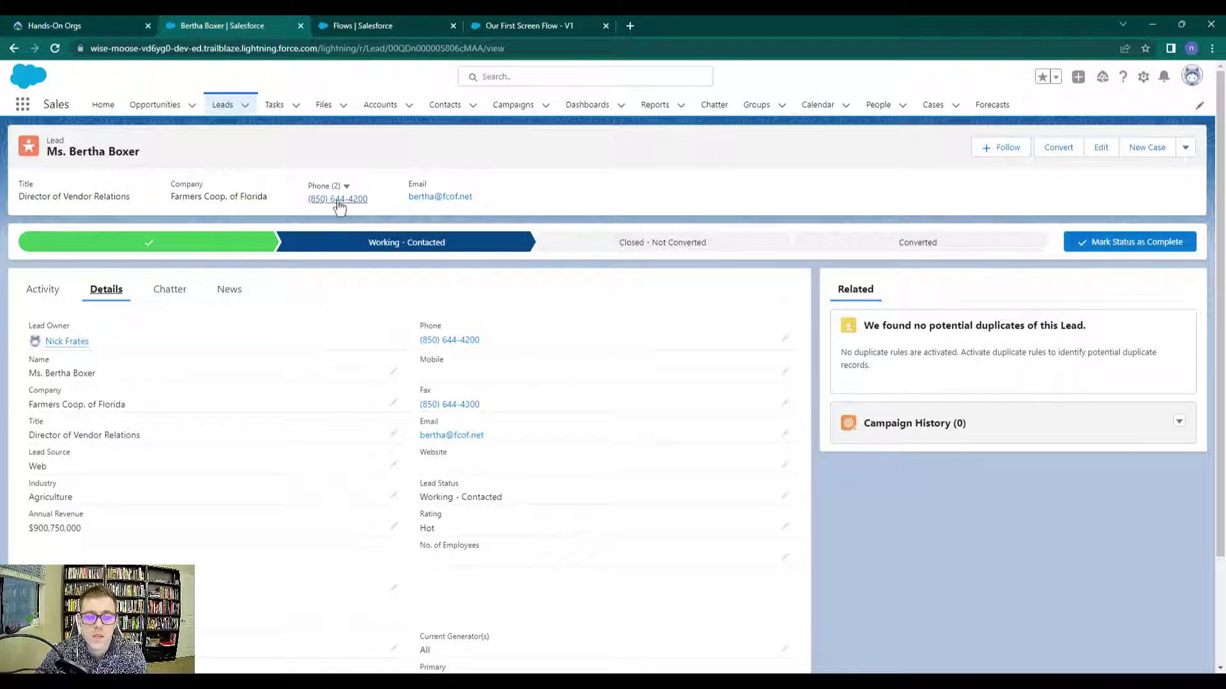
click(546, 27)
drag(1048, 301, 998, 319)
click(1050, 114)
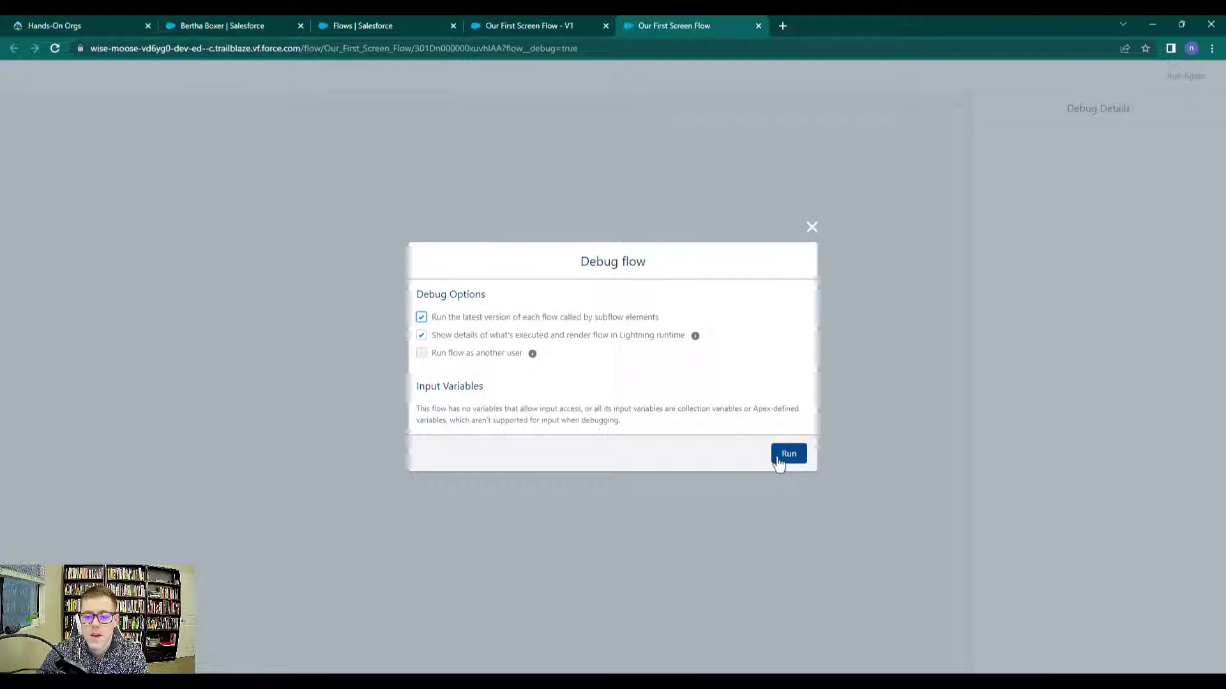
Run the debug, enter the lead's first and last name, and advance to Screen Two
click(779, 455)
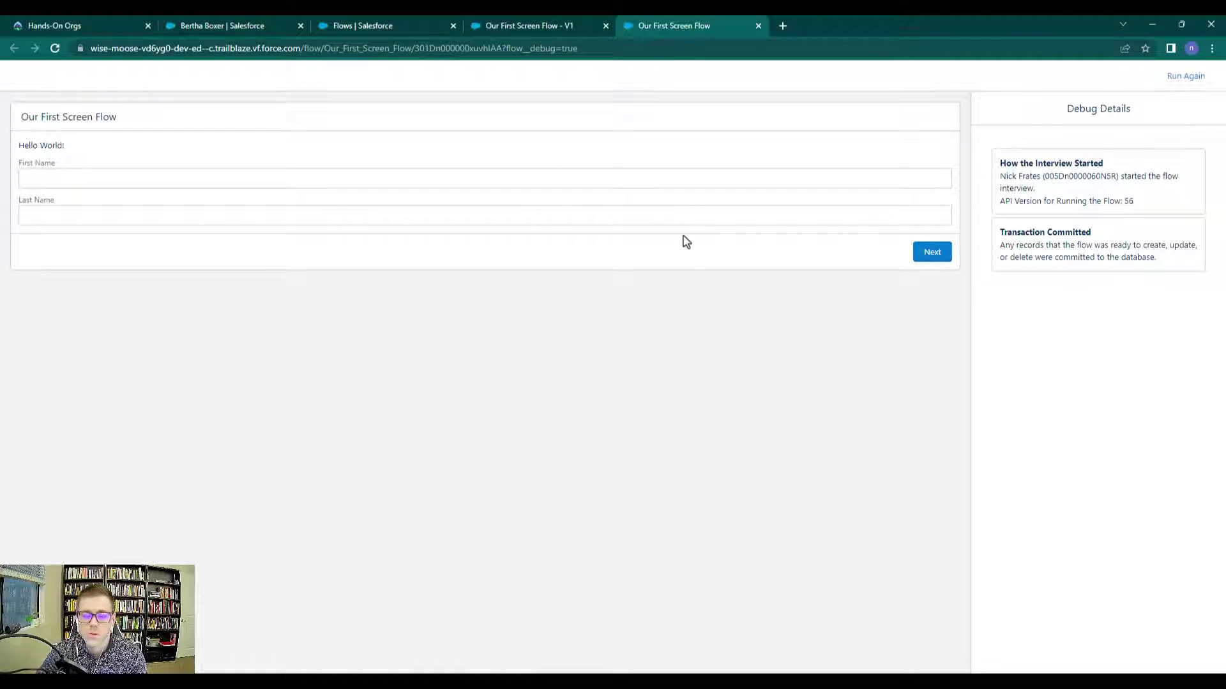
click(211, 177)
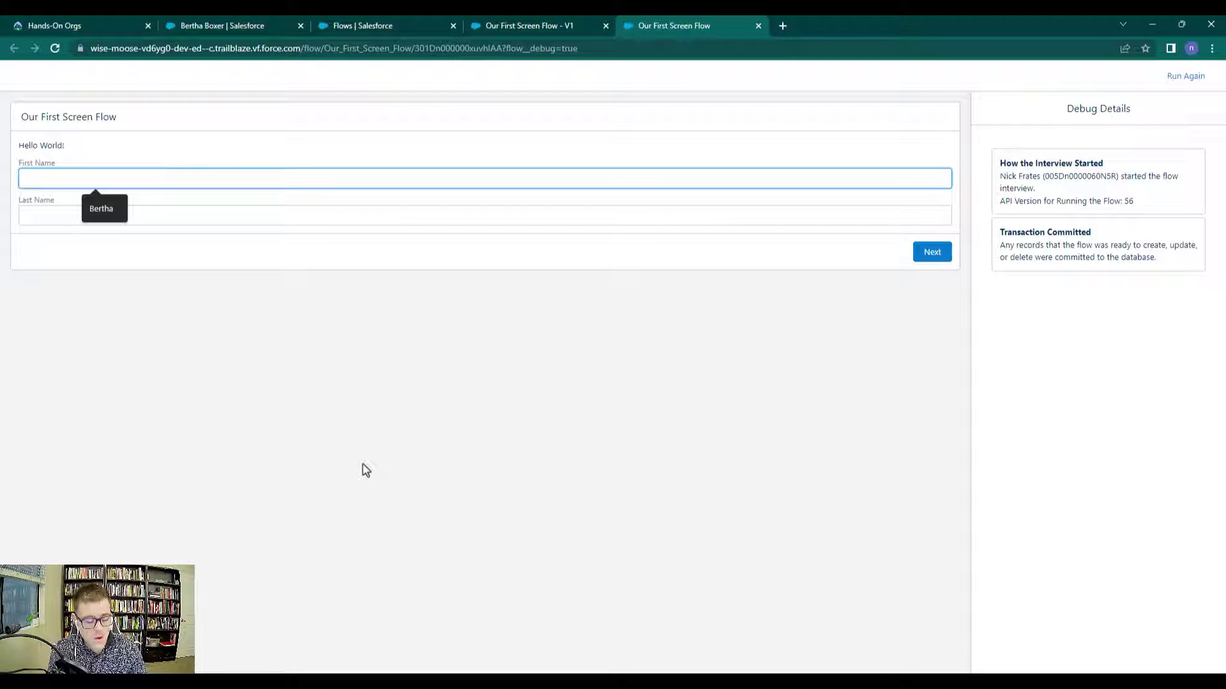
text(Bertha)
key(Tab)
text(Boxer)
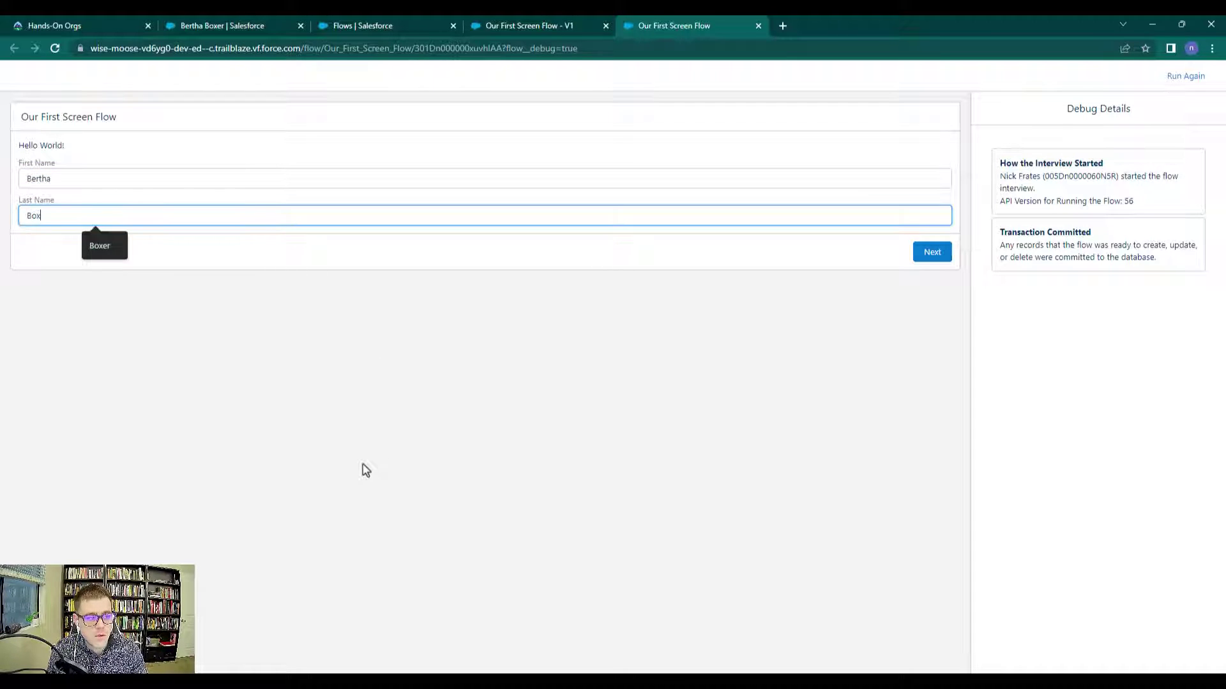
click(929, 254)
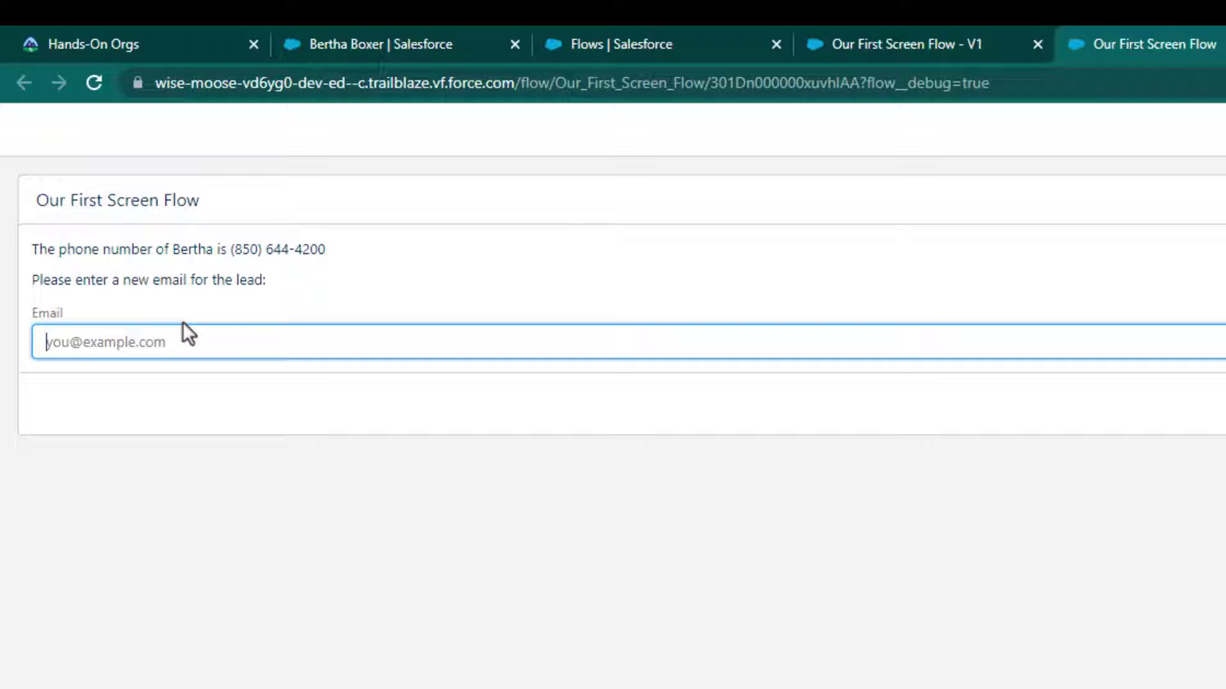
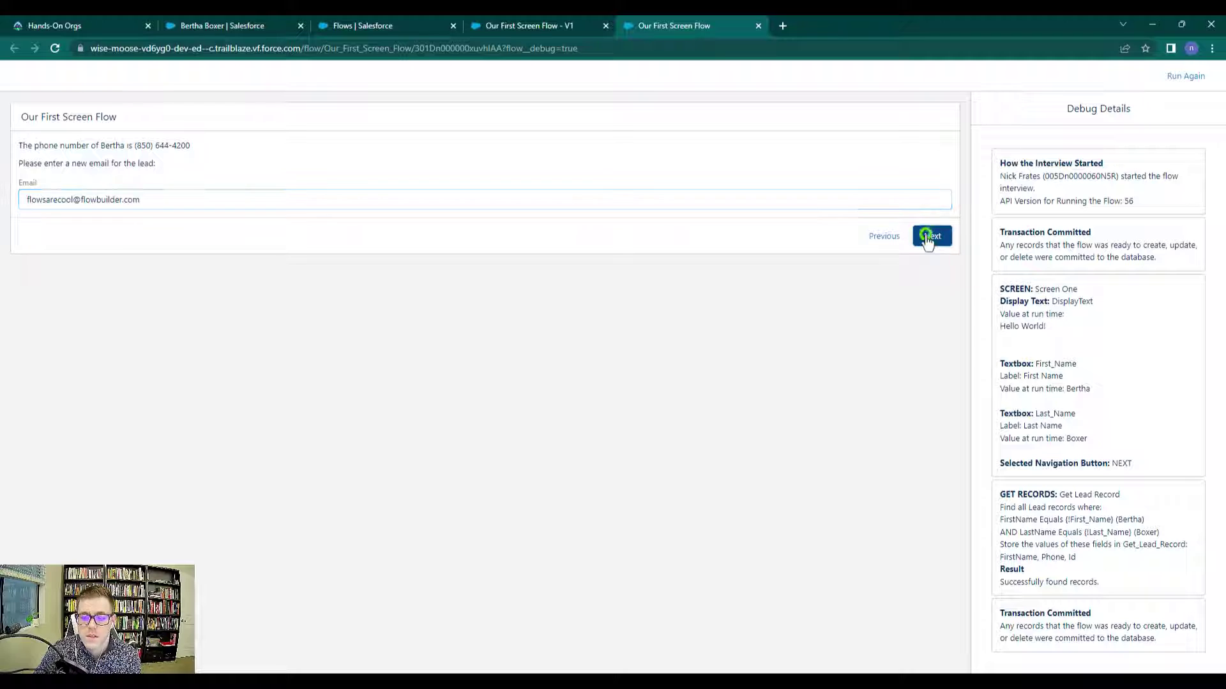
Enter the lead's new email address in the Email field and finish the flow run
click(929, 242)
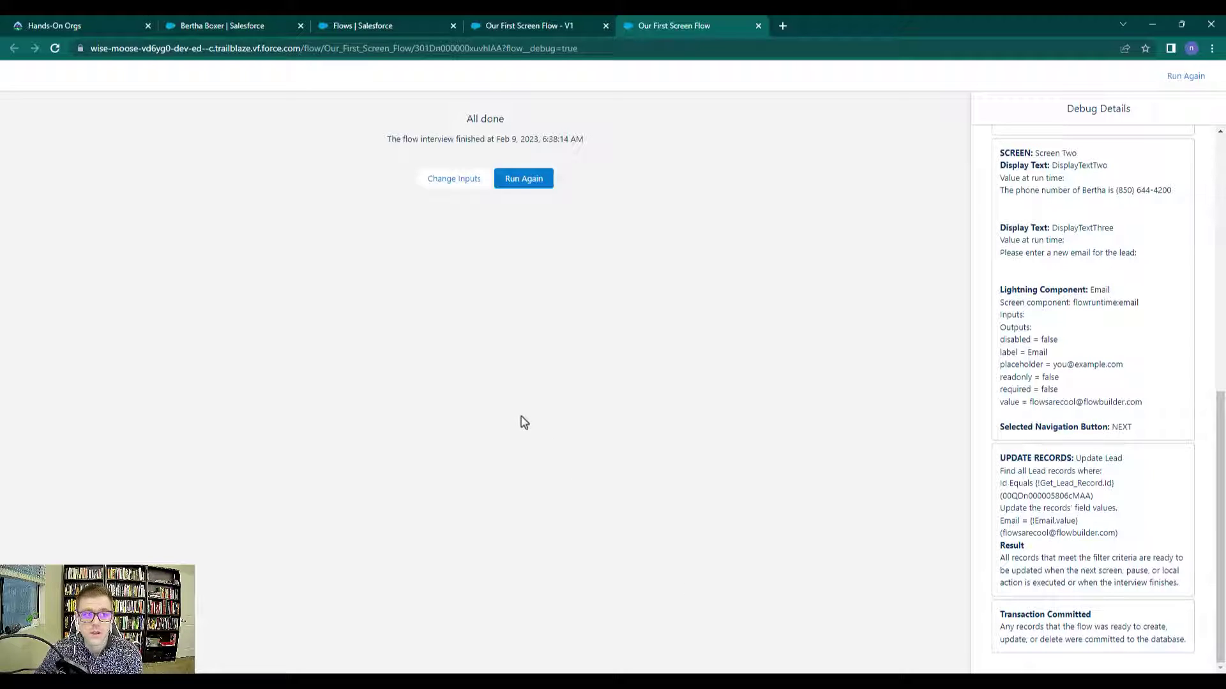
Reload the lead record to check the updated email, close the debug tab, and return to Flow Builder
click(251, 31)
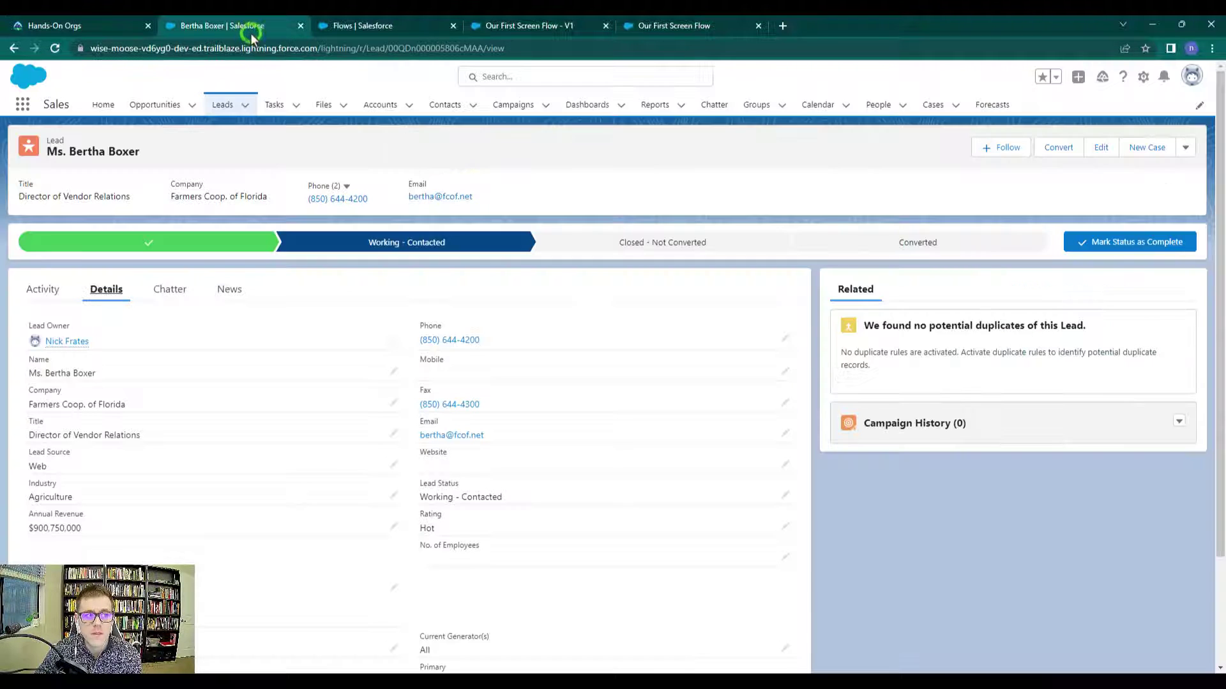
click(55, 48)
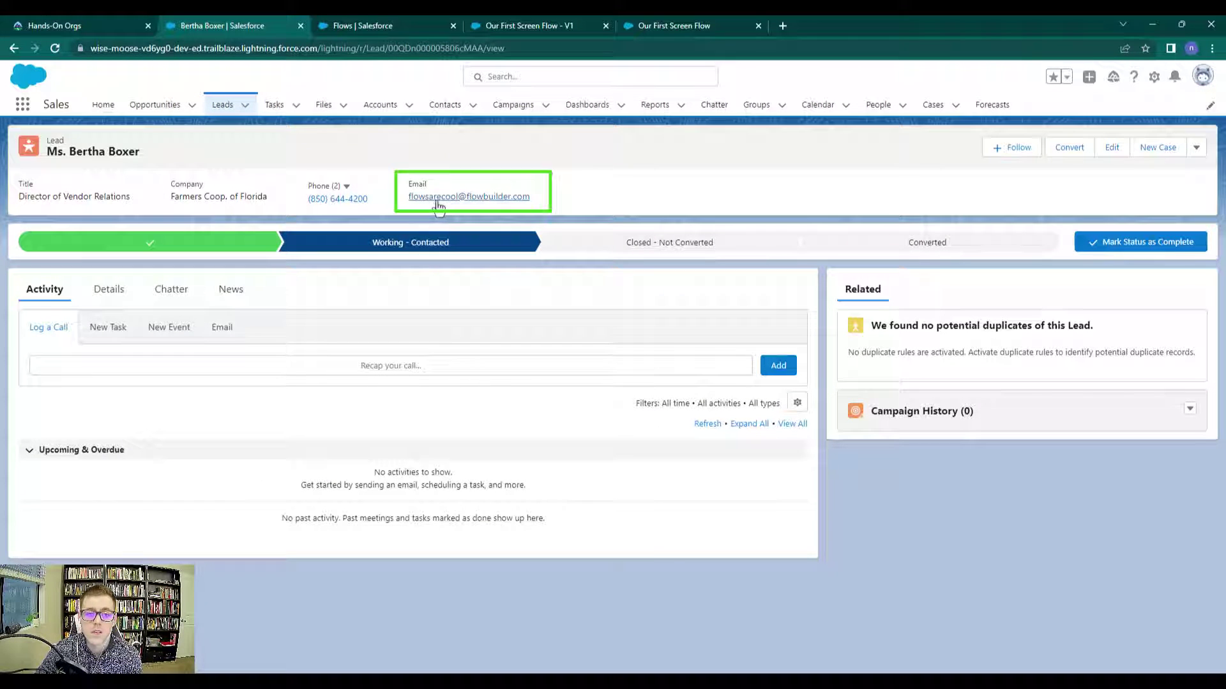
click(758, 25)
click(592, 21)
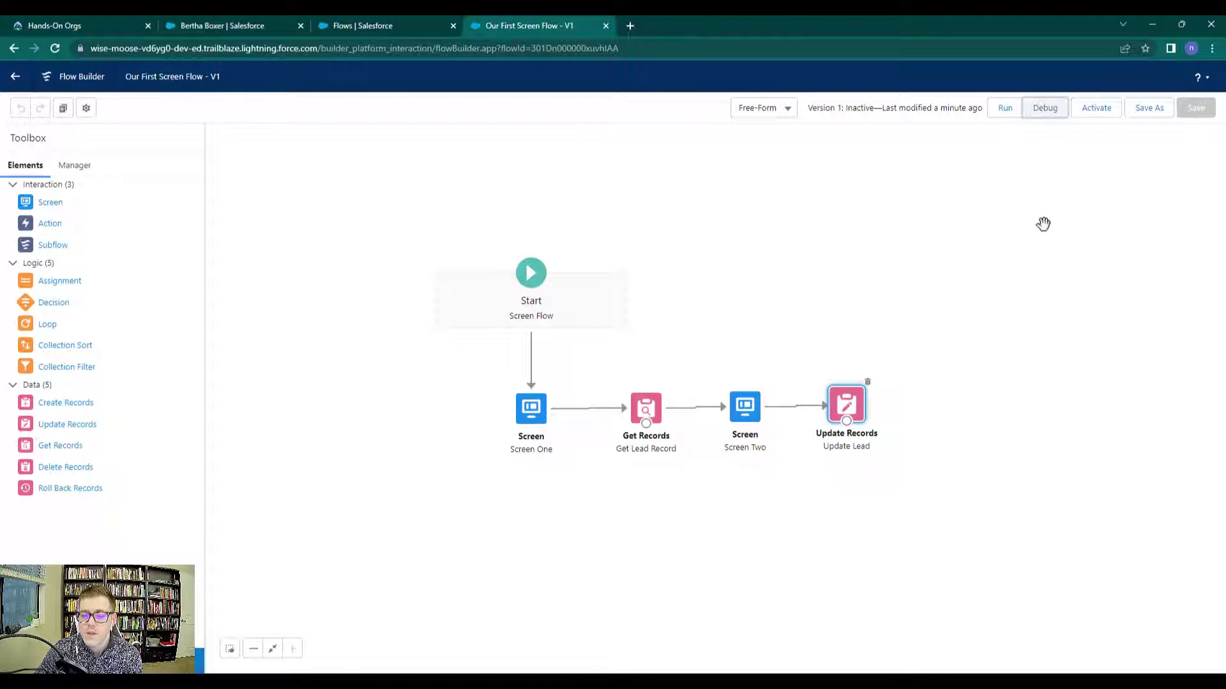